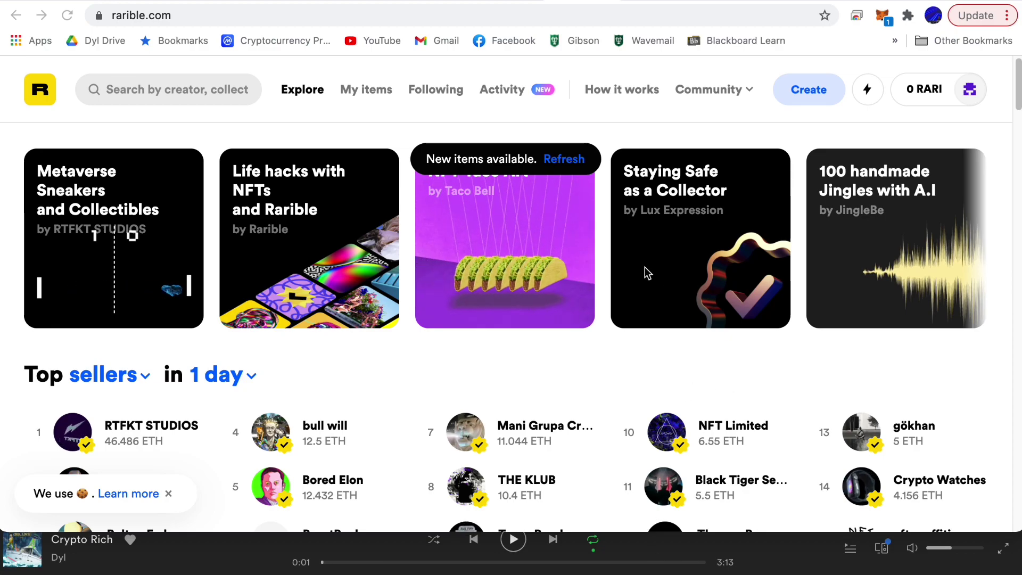
# Switch to the itslit.org NFT page and look over its top section and album art.
pyautogui.click(649, 1)
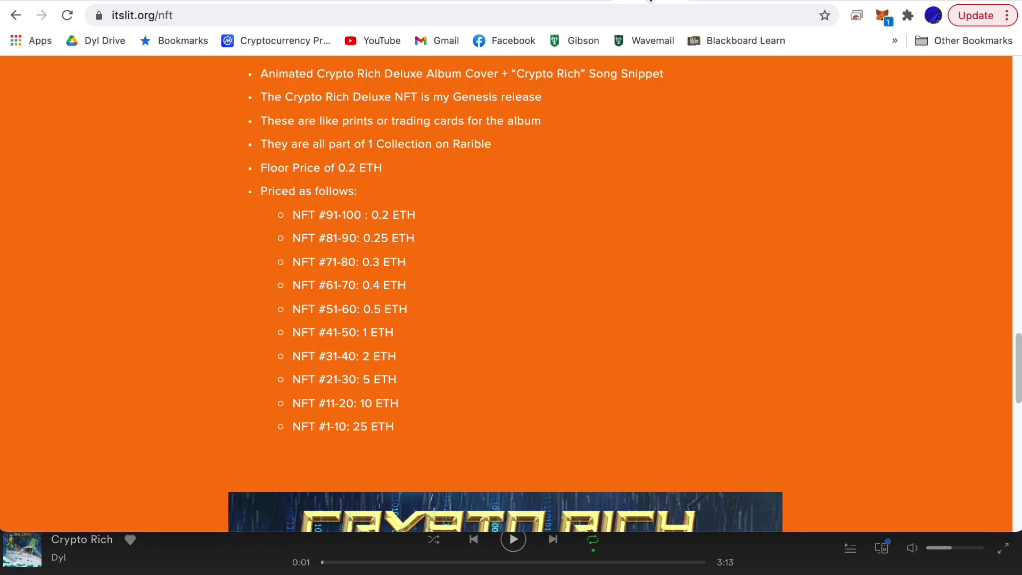
pyautogui.scroll(-9, 667, 228)
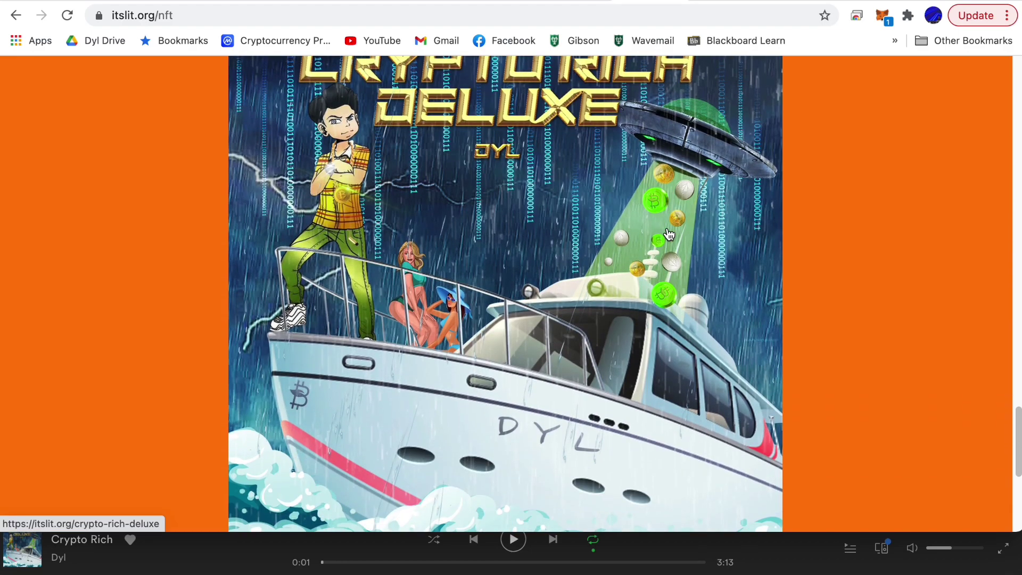
pyautogui.scroll(1, 669, 234)
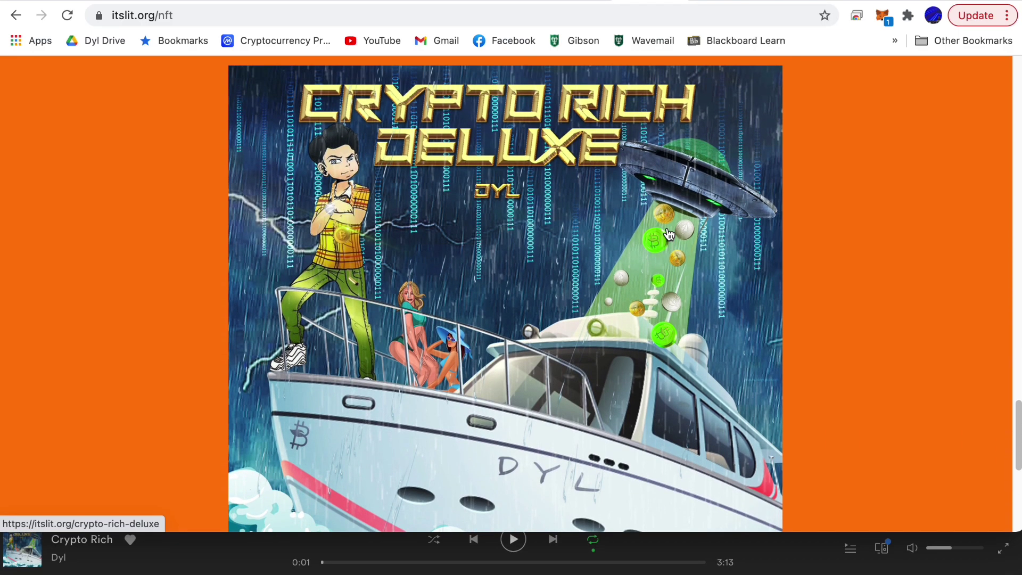
pyautogui.scroll(-1, 669, 234)
pyautogui.scroll(1, 615, 323)
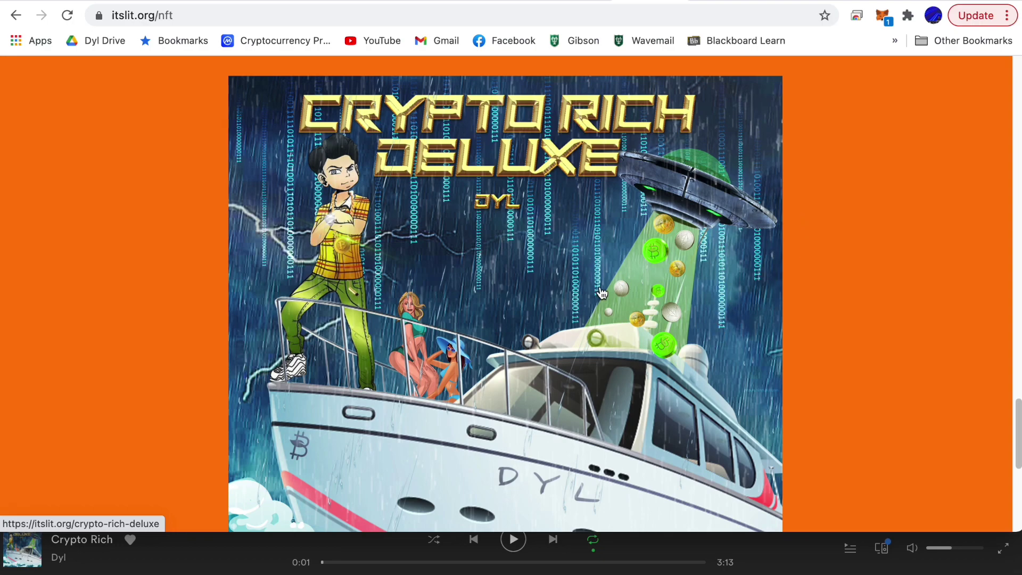
pyautogui.scroll(10, 601, 292)
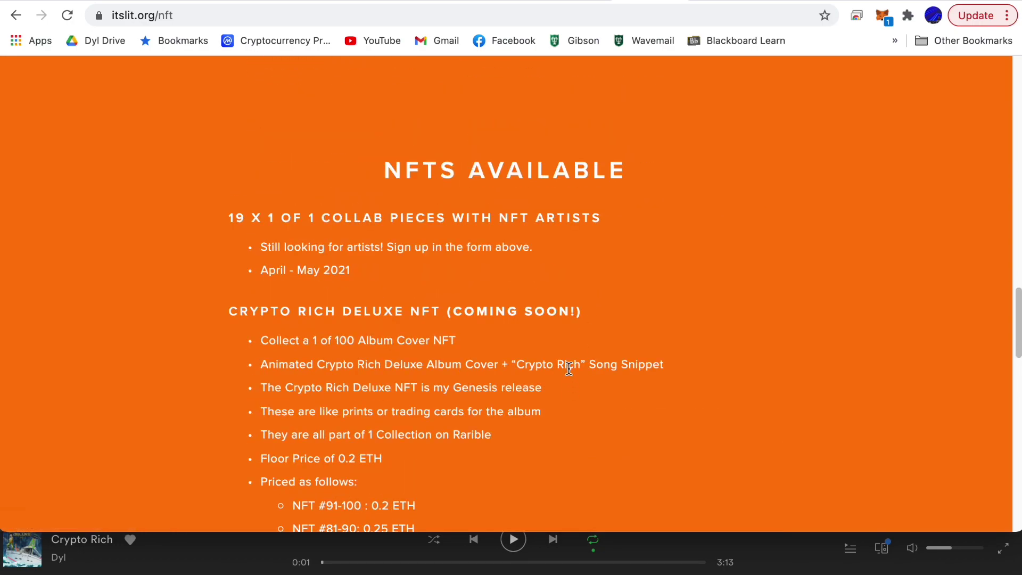
pyautogui.scroll(-2, 568, 368)
pyautogui.scroll(20, 568, 369)
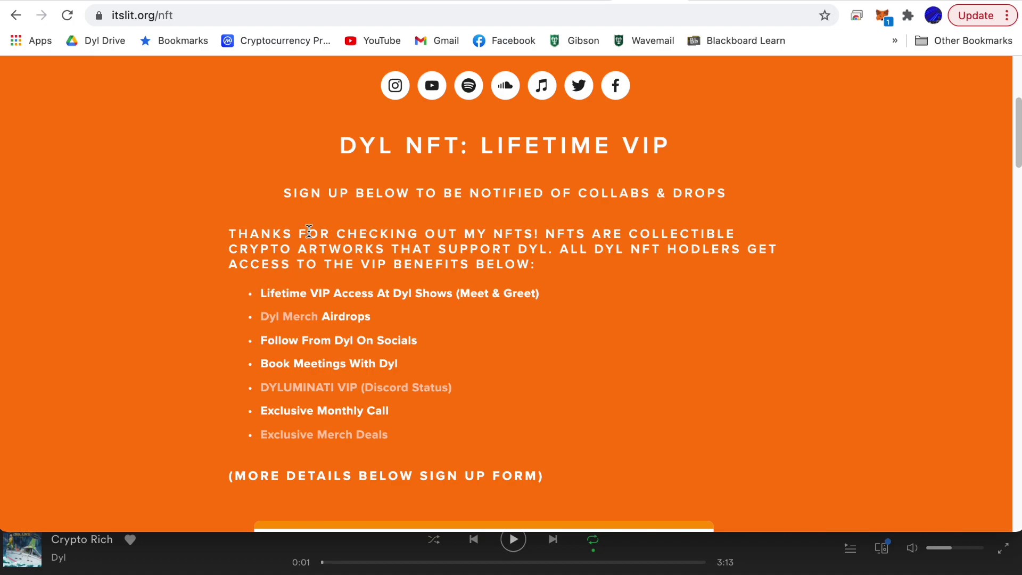
# Scroll past the VIP benefits and sign-up form to NFTs Available, then select the page address.
pyautogui.scroll(-3, 354, 293)
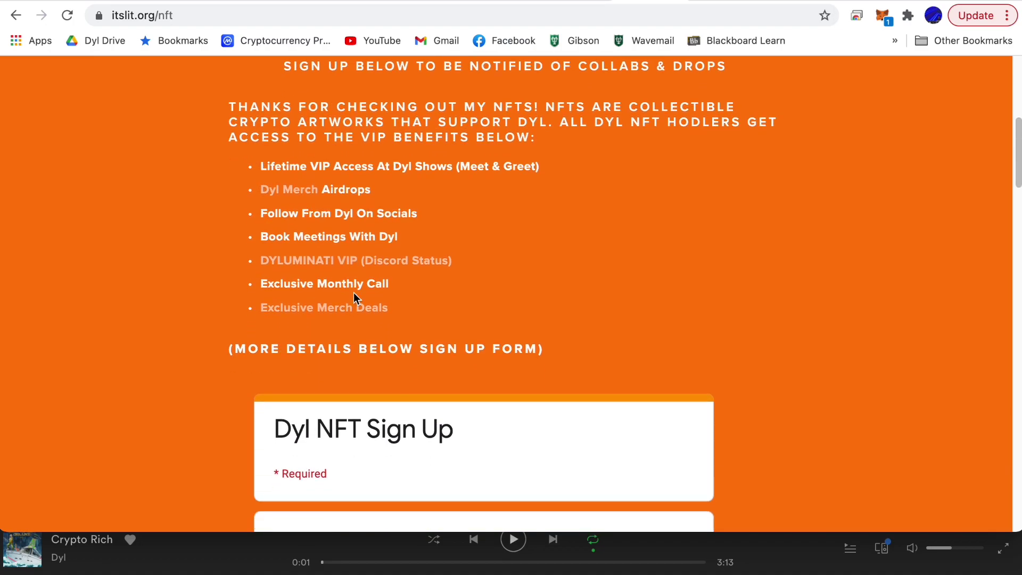
pyautogui.scroll(-2, 216, 285)
pyautogui.scroll(-2, 160, 265)
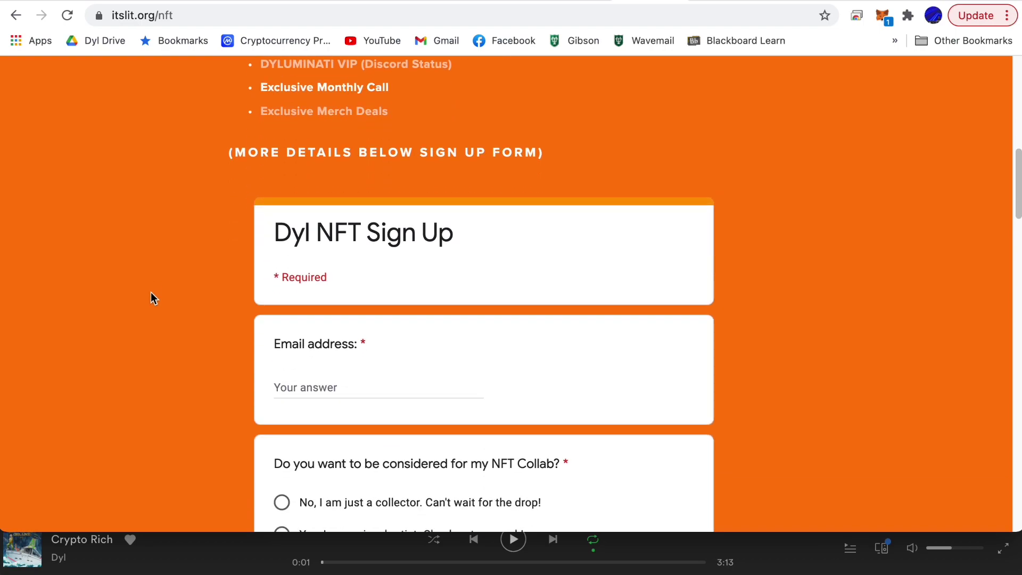
pyautogui.scroll(-2, 151, 294)
pyautogui.scroll(-2, 195, 152)
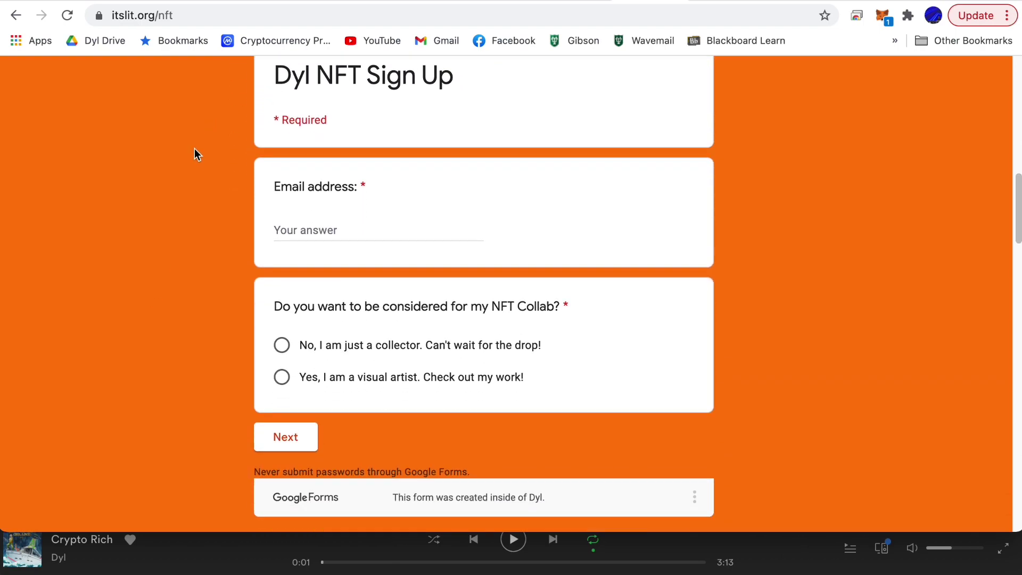
pyautogui.scroll(3, 186, 197)
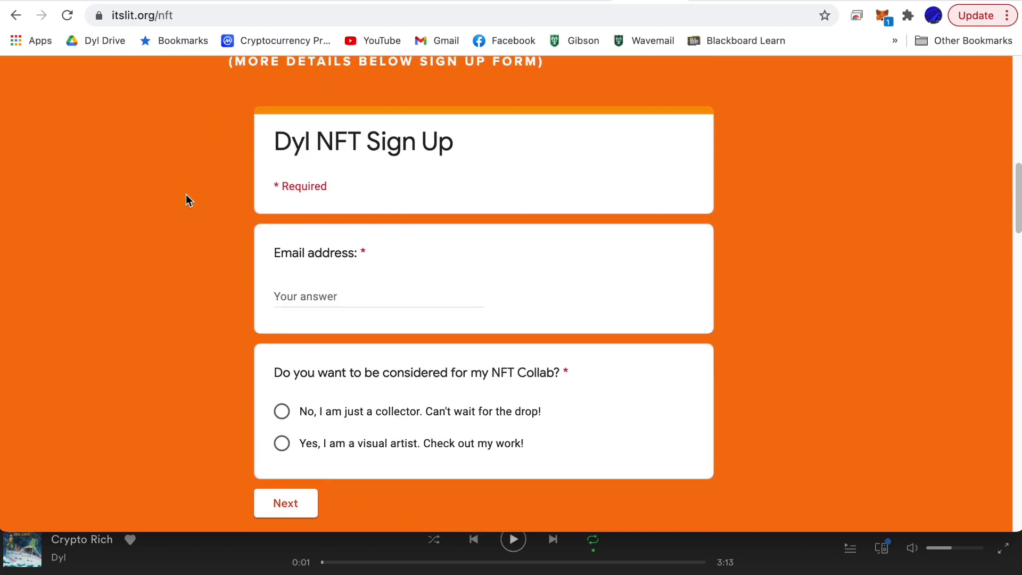
pyautogui.scroll(-3, 206, 208)
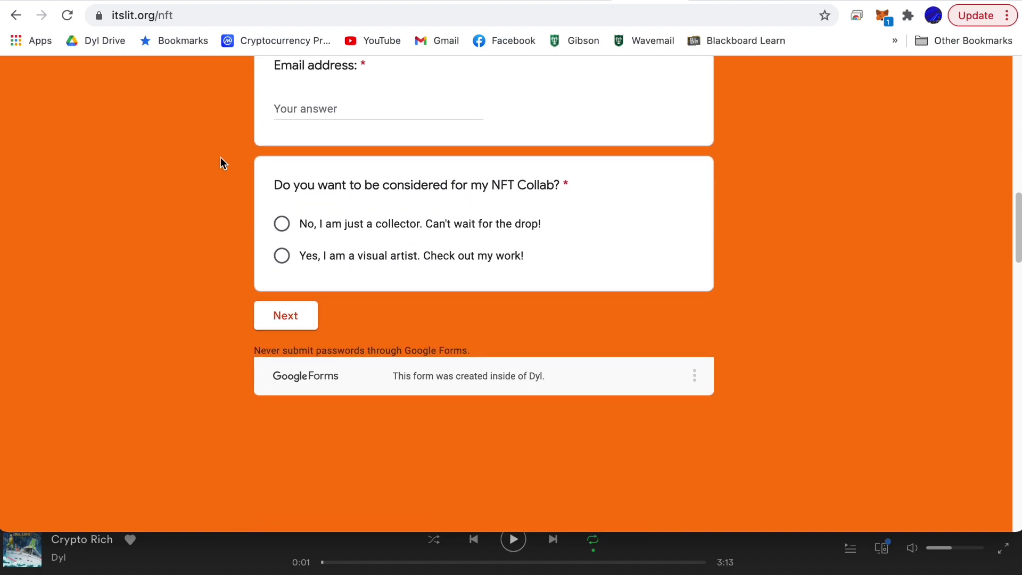
pyautogui.scroll(-4, 220, 157)
pyautogui.scroll(-3, 220, 158)
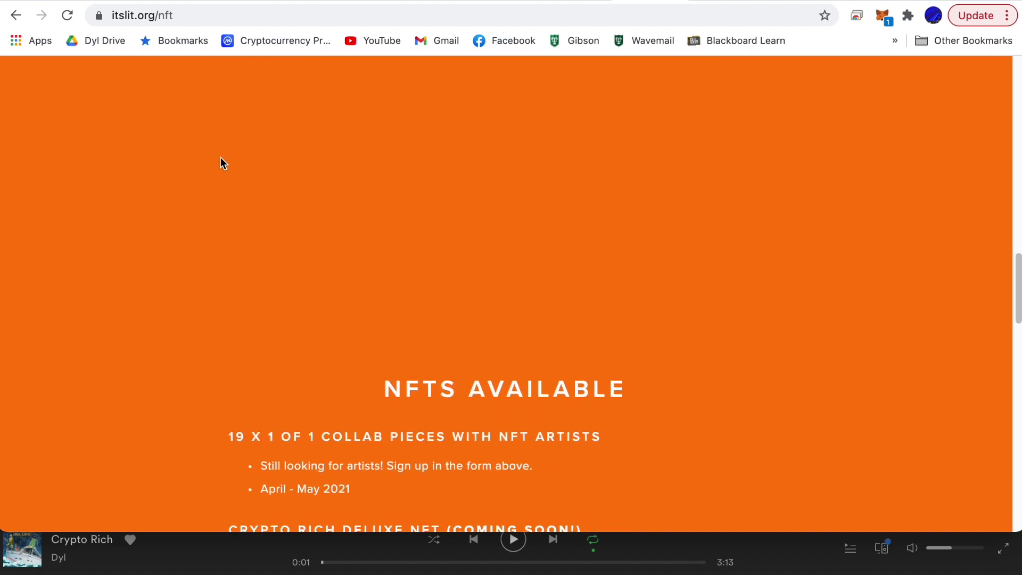
pyautogui.scroll(1, 219, 157)
pyautogui.scroll(1, 219, 157)
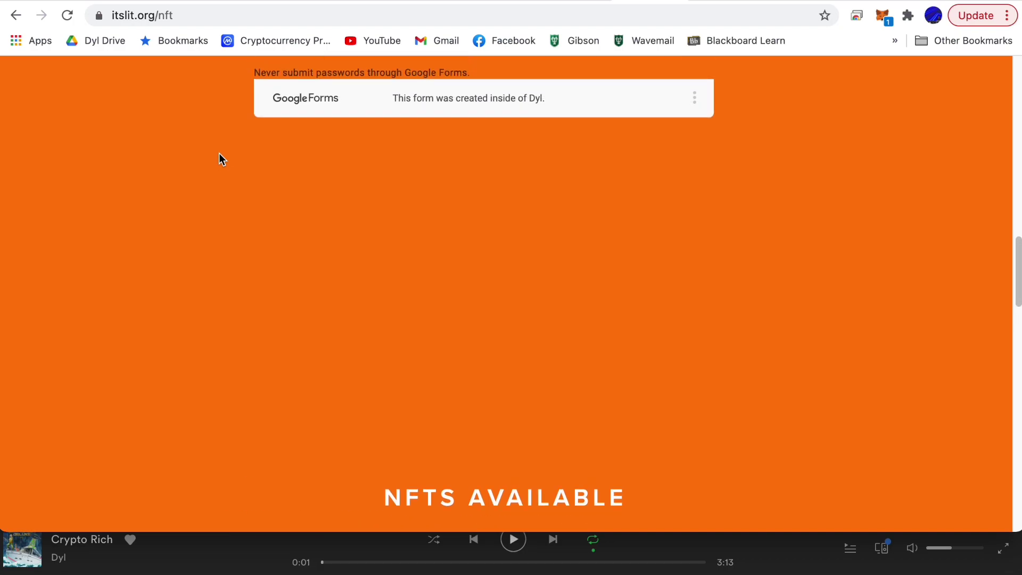
pyautogui.click(186, 15)
pyautogui.scroll(-2, 189, 137)
pyautogui.scroll(-3, 190, 144)
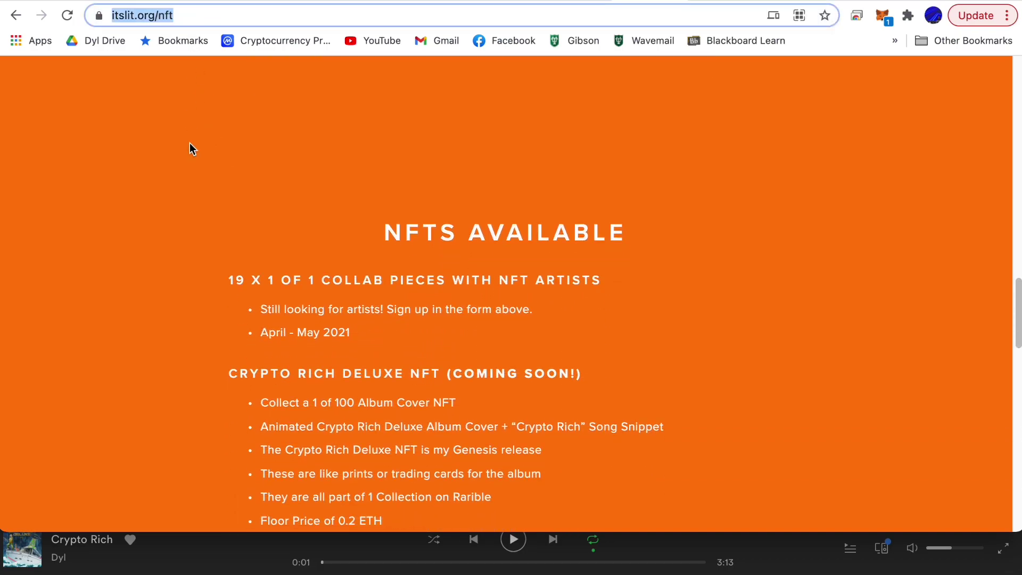
pyautogui.click(187, 15)
pyautogui.scroll(-2, 203, 189)
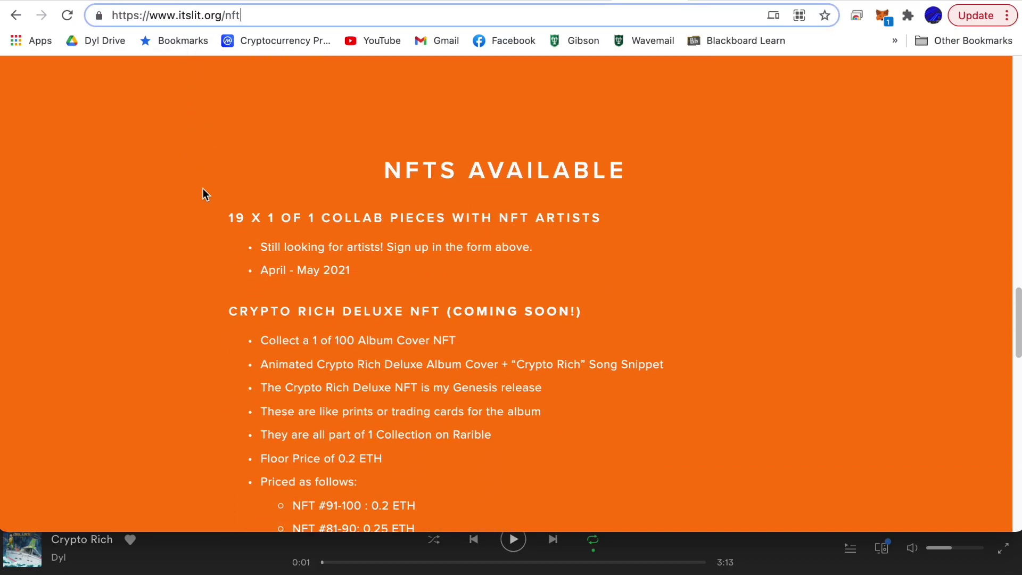
pyautogui.click(221, 234)
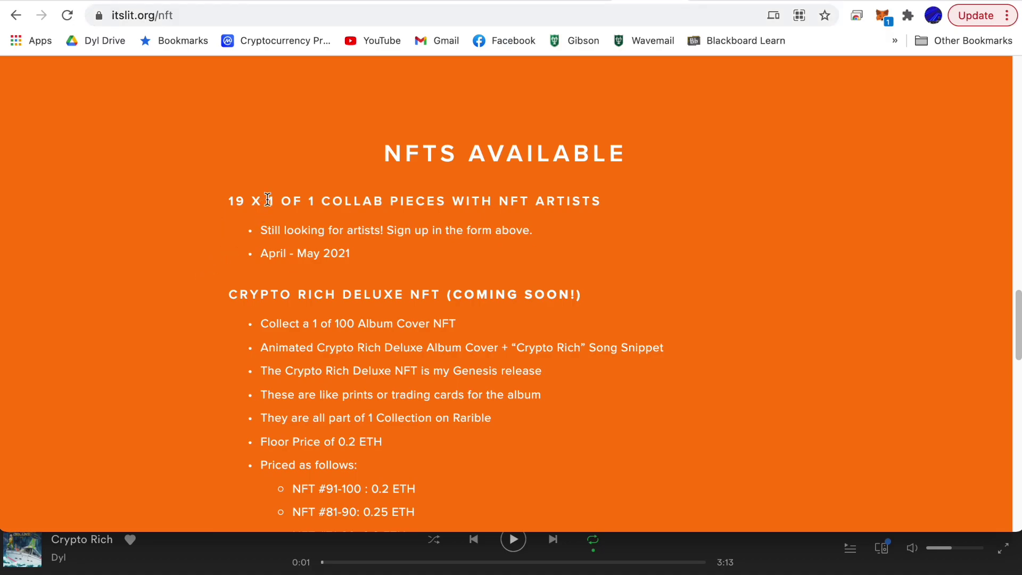
pyautogui.scroll(-2, 267, 199)
pyautogui.scroll(-1, 268, 199)
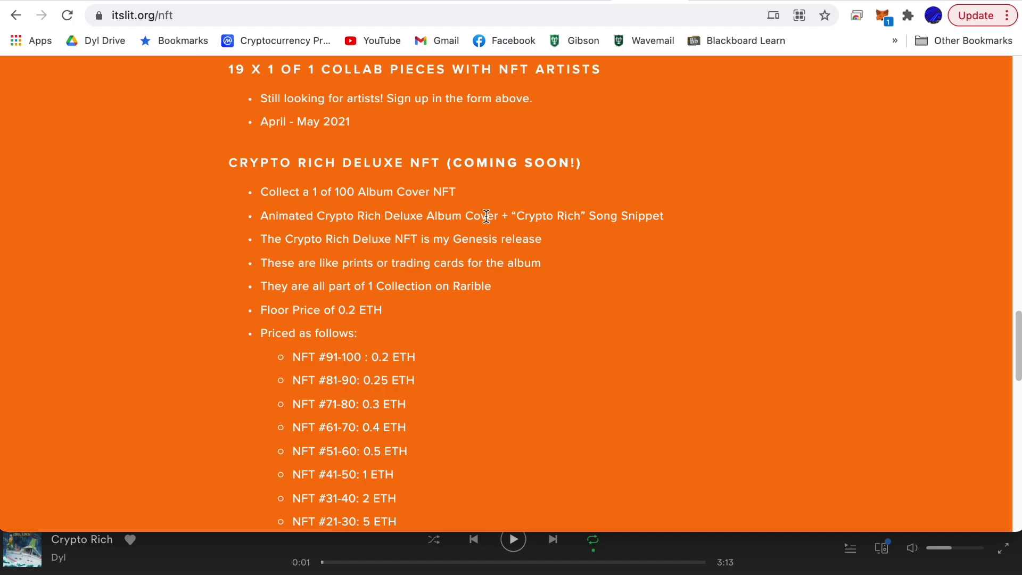
pyautogui.scroll(-3, 486, 215)
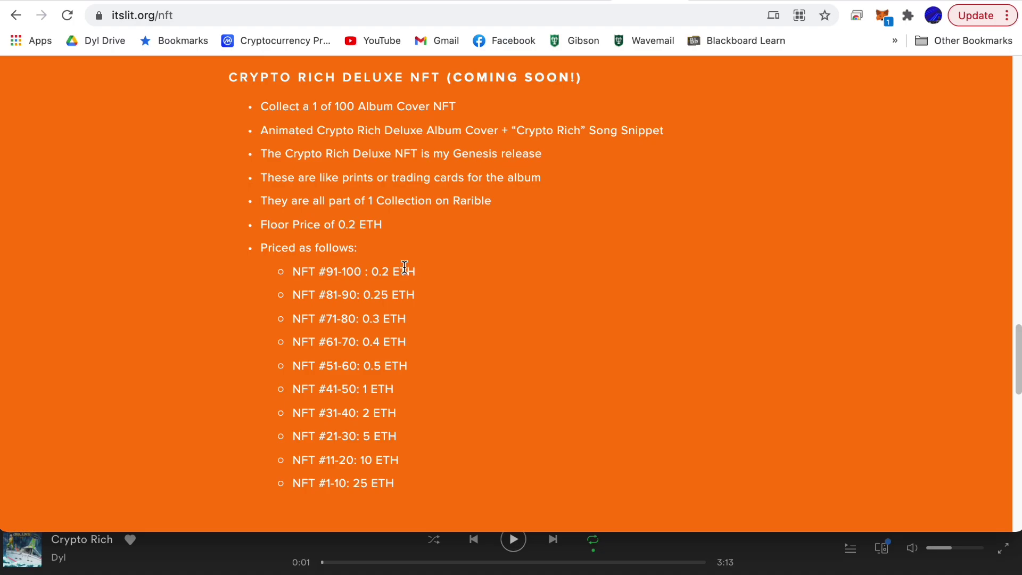
pyautogui.scroll(-1, 405, 267)
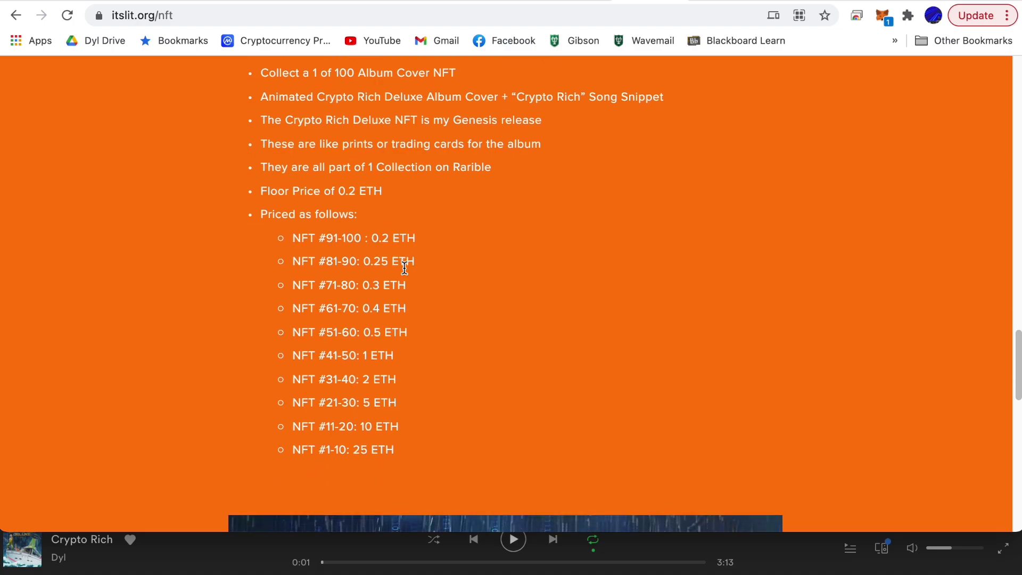
pyautogui.scroll(-1, 404, 267)
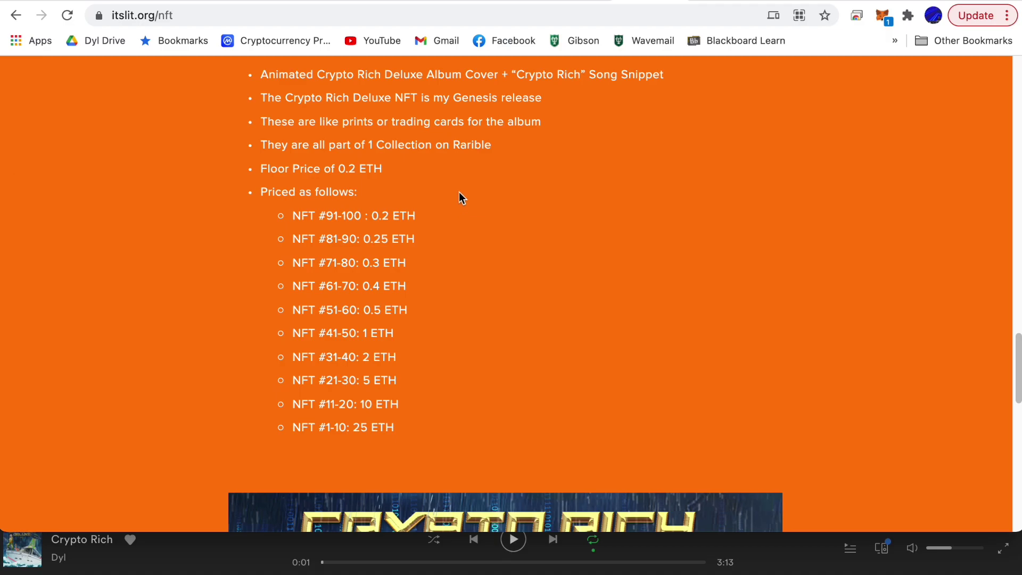
# Return to the Rarible tab and start creating a new collectible with Create.
pyautogui.click(581, 2)
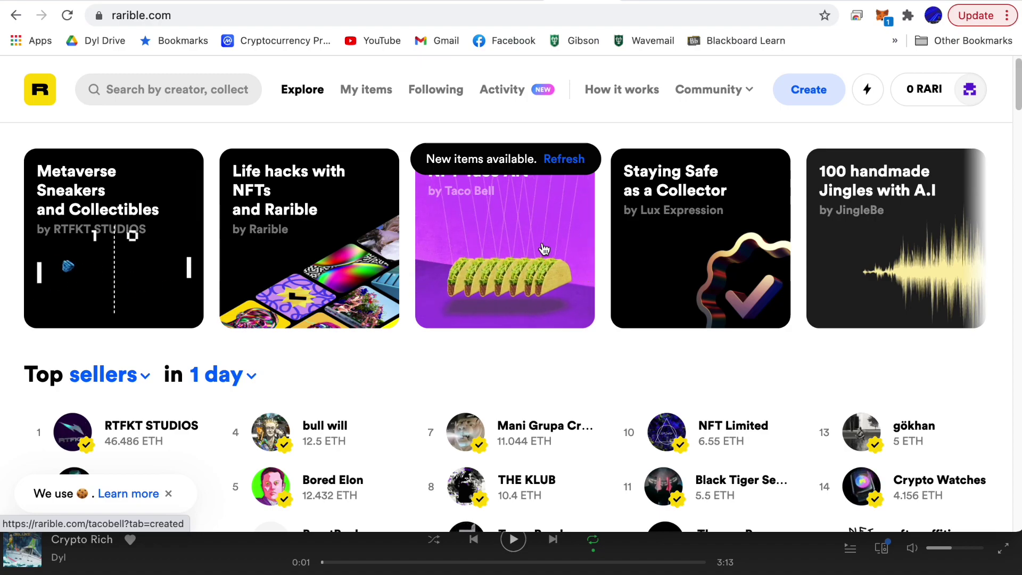
pyautogui.scroll(-1, 539, 260)
pyautogui.scroll(1, 540, 259)
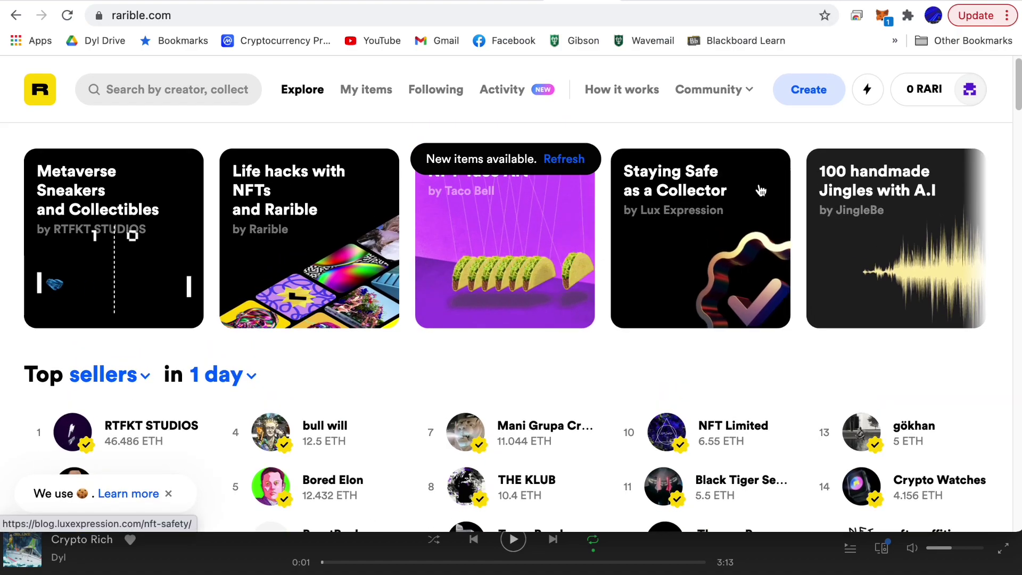
pyautogui.click(802, 100)
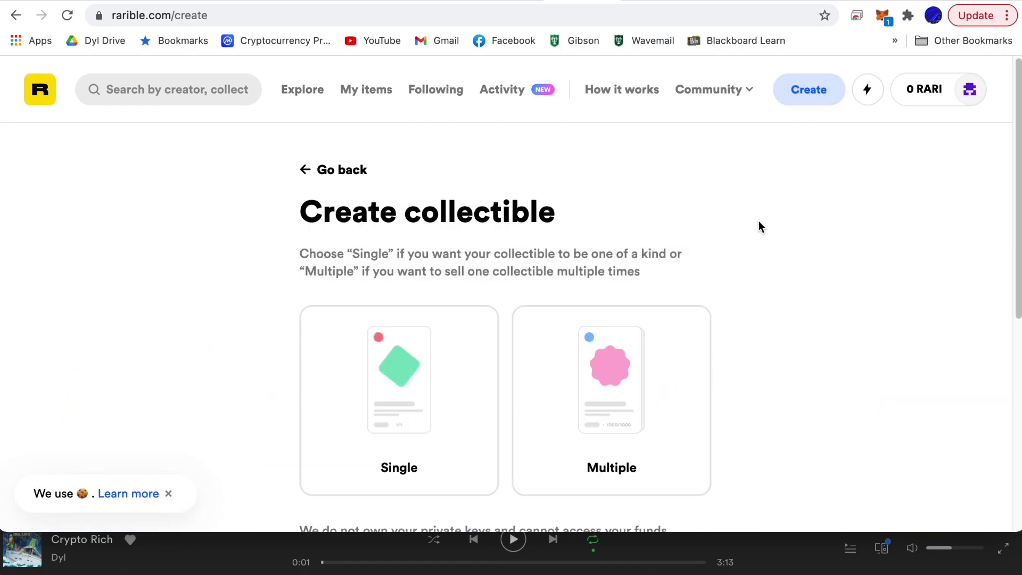
pyautogui.scroll(-2, 757, 223)
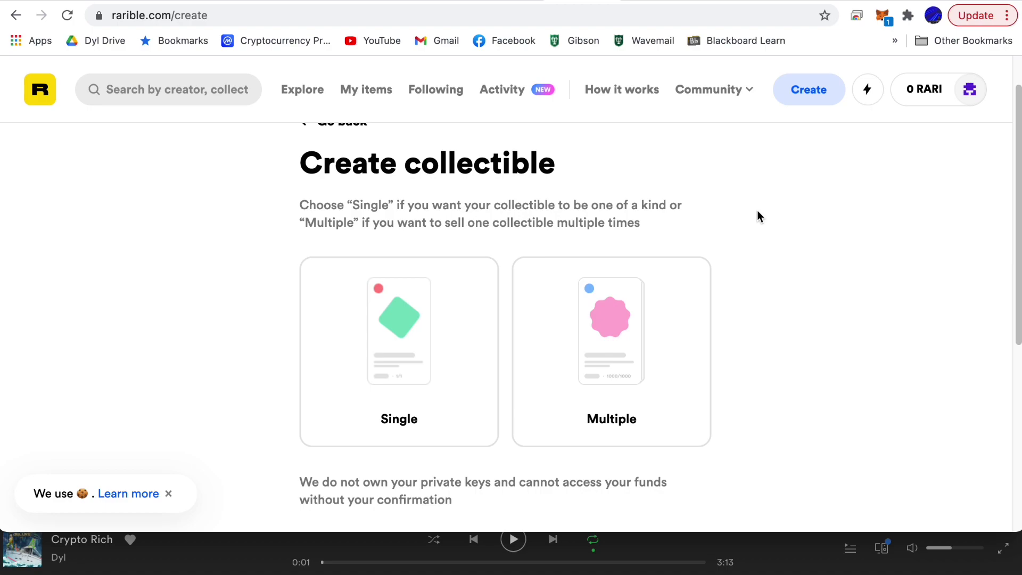
# In MetaMask, reject the underfunded contract deployment, check Account 1, and close the wallet.
pyautogui.click(883, 16)
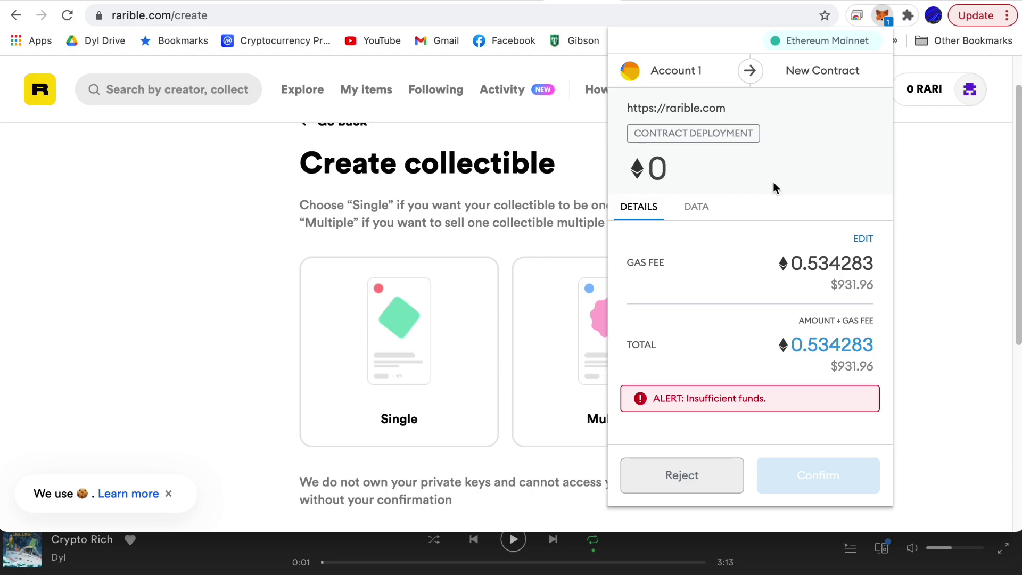
pyautogui.click(675, 476)
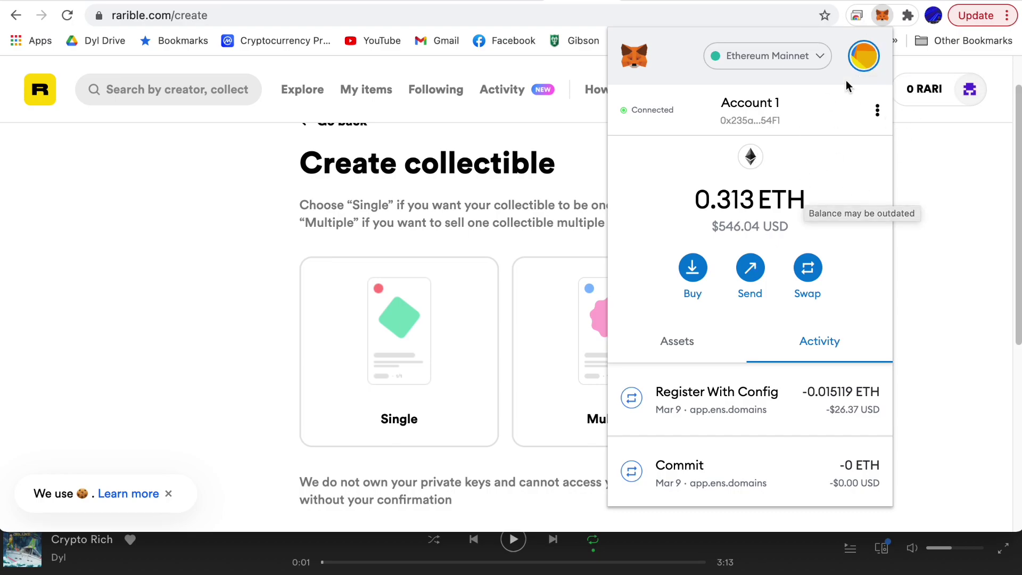
pyautogui.click(865, 60)
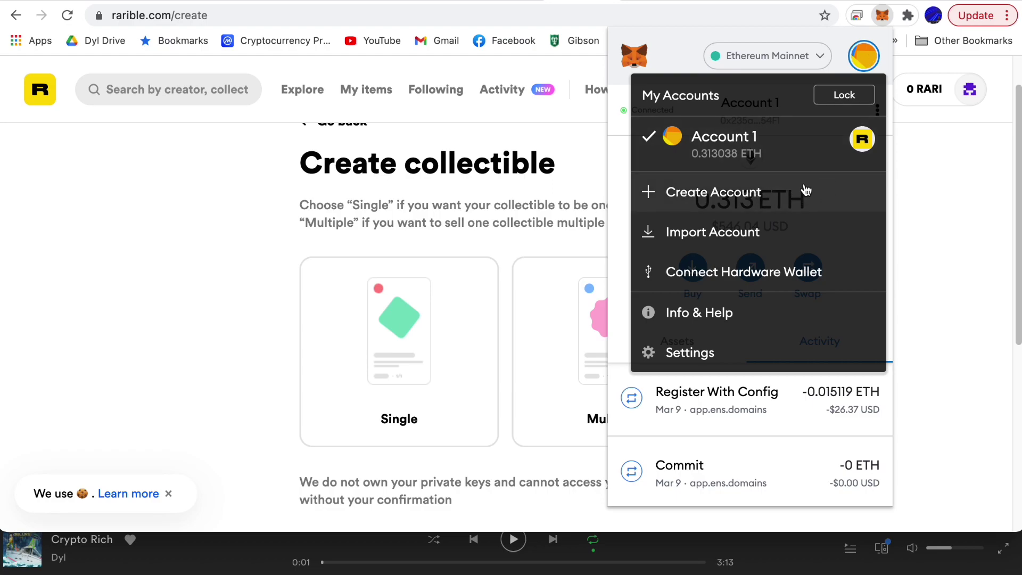
pyautogui.click(870, 61)
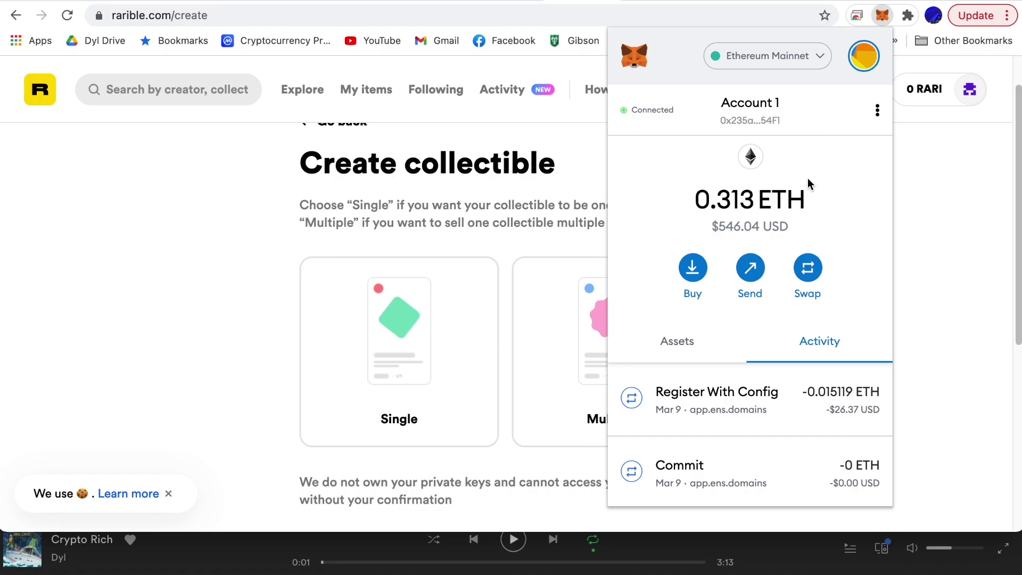
pyautogui.click(868, 60)
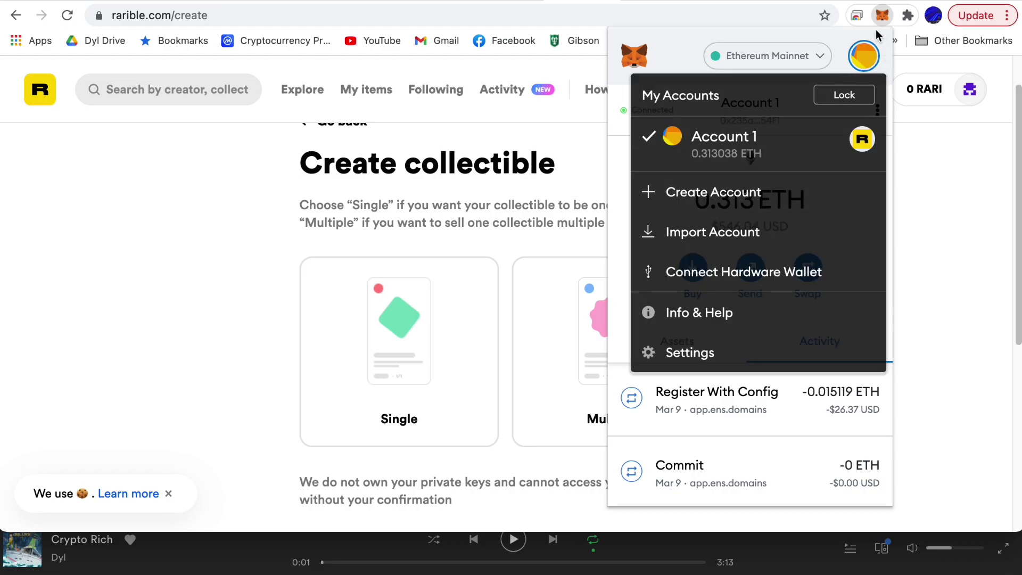
pyautogui.click(871, 60)
pyautogui.click(885, 17)
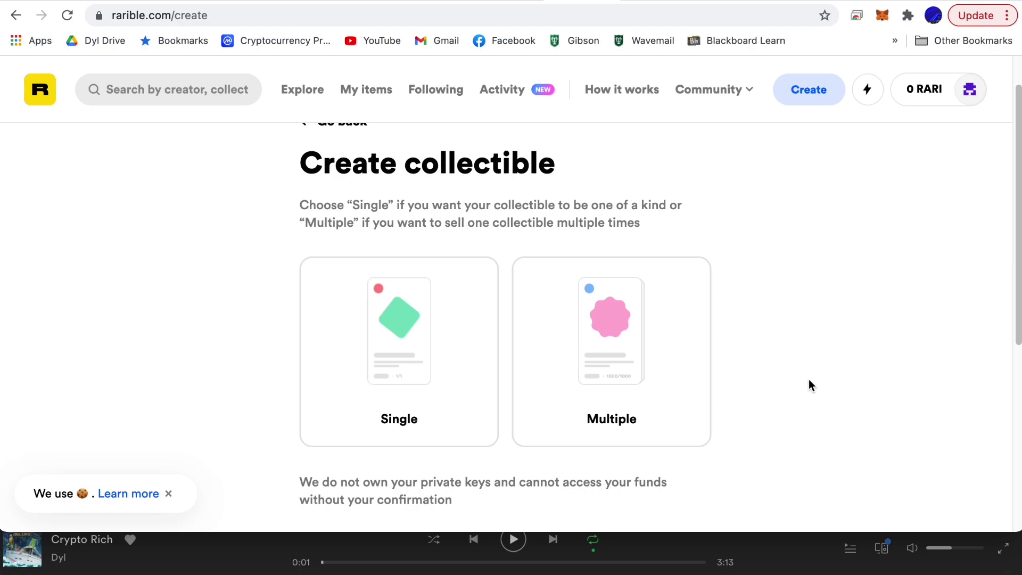
# Choose a Multiple collectible and upload Dyl copy.jpeg from Pictures as its image.
pyautogui.scroll(1, 809, 379)
pyautogui.scroll(-2, 809, 379)
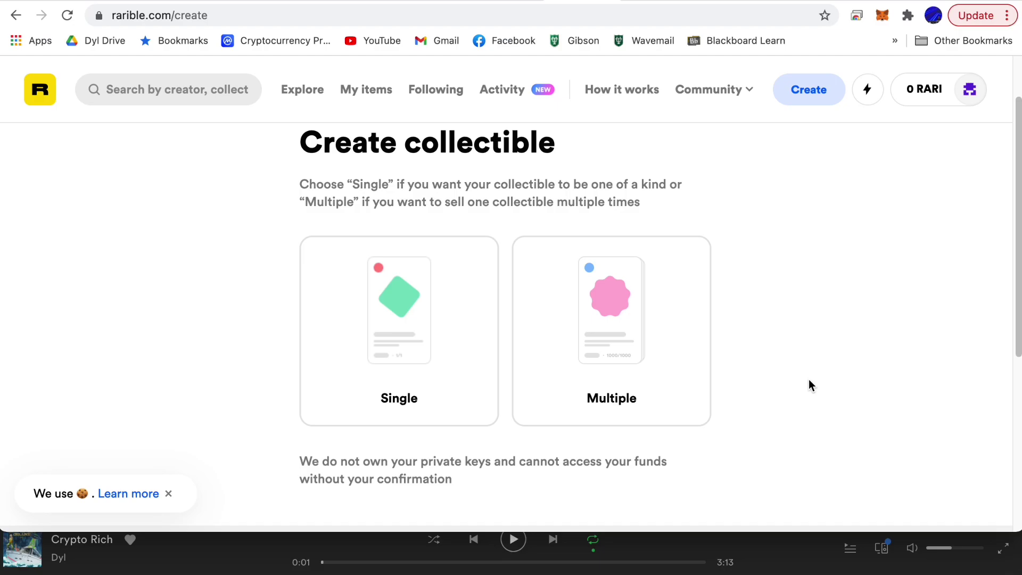
pyautogui.click(679, 364)
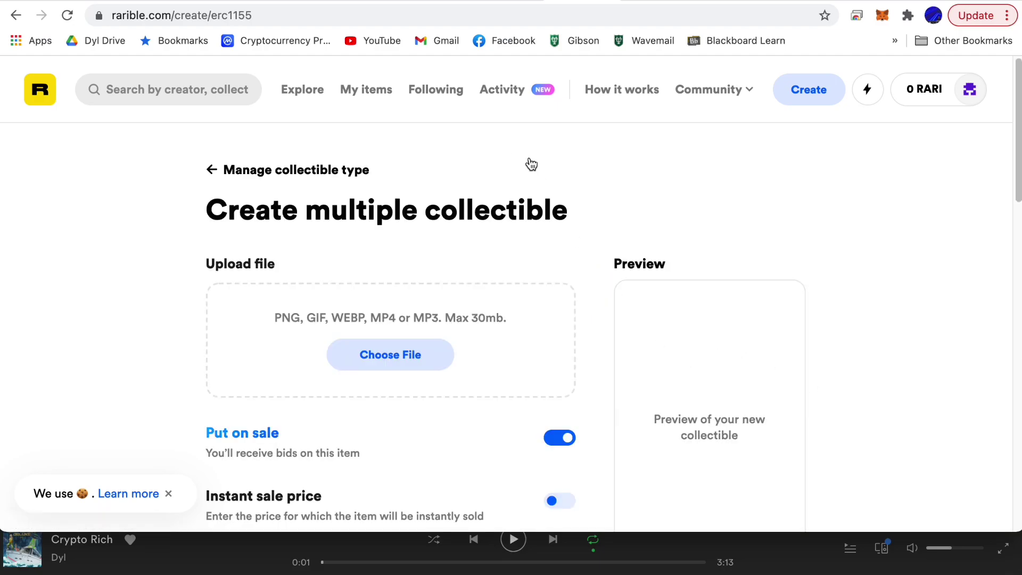
pyautogui.scroll(-2, 512, 210)
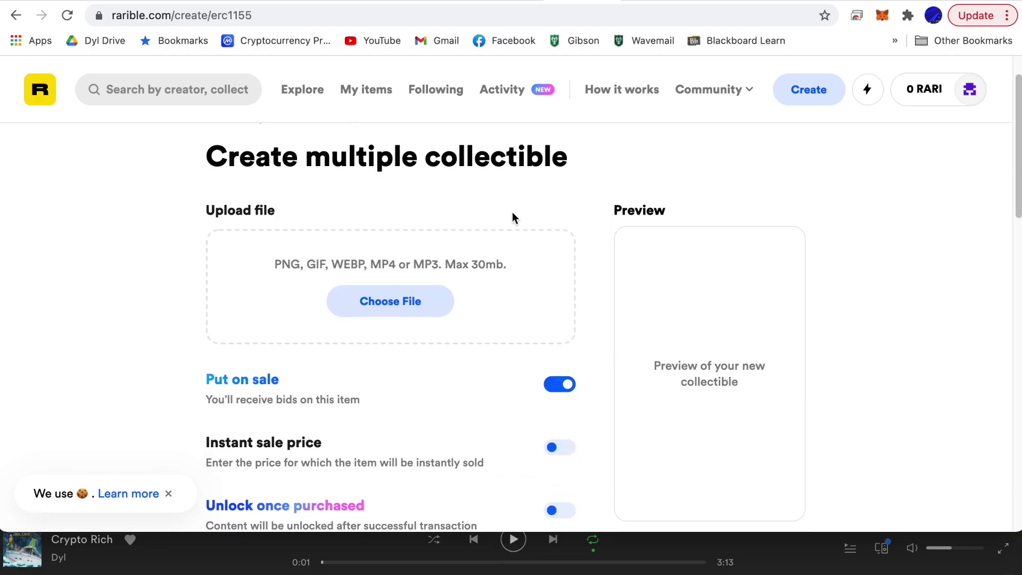
pyautogui.click(435, 306)
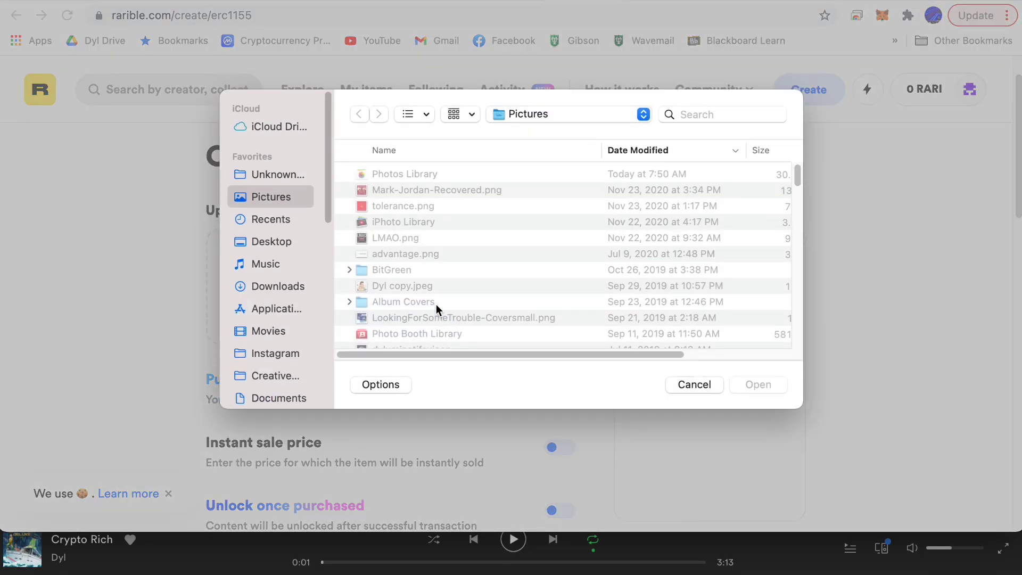
pyautogui.click(407, 290)
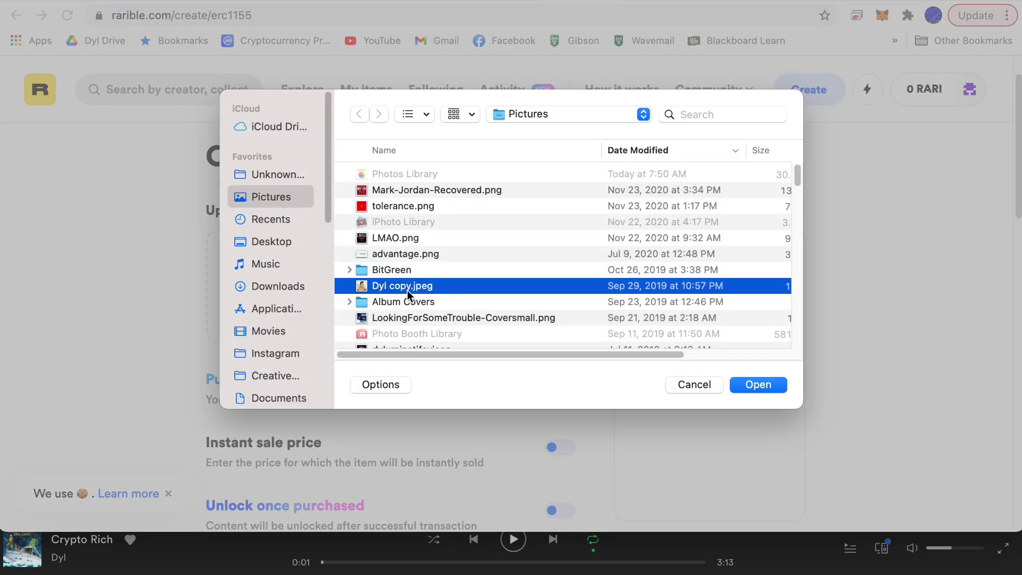
pyautogui.press('Return')
pyautogui.scroll(-5, 407, 290)
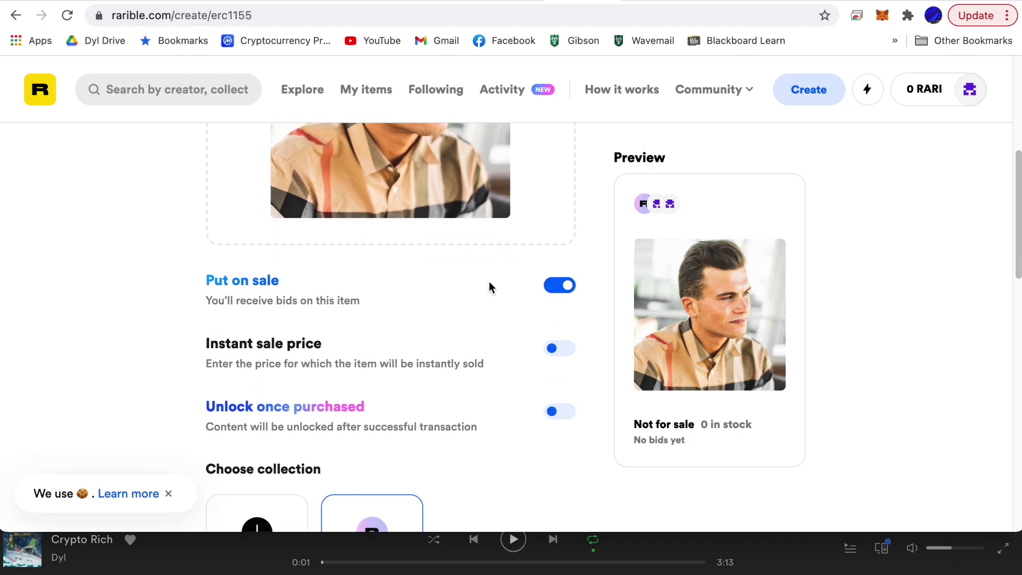
# Turn off Put on sale, and leave Unlock once purchased off after briefly trying it.
pyautogui.click(570, 295)
pyautogui.scroll(-1, 570, 296)
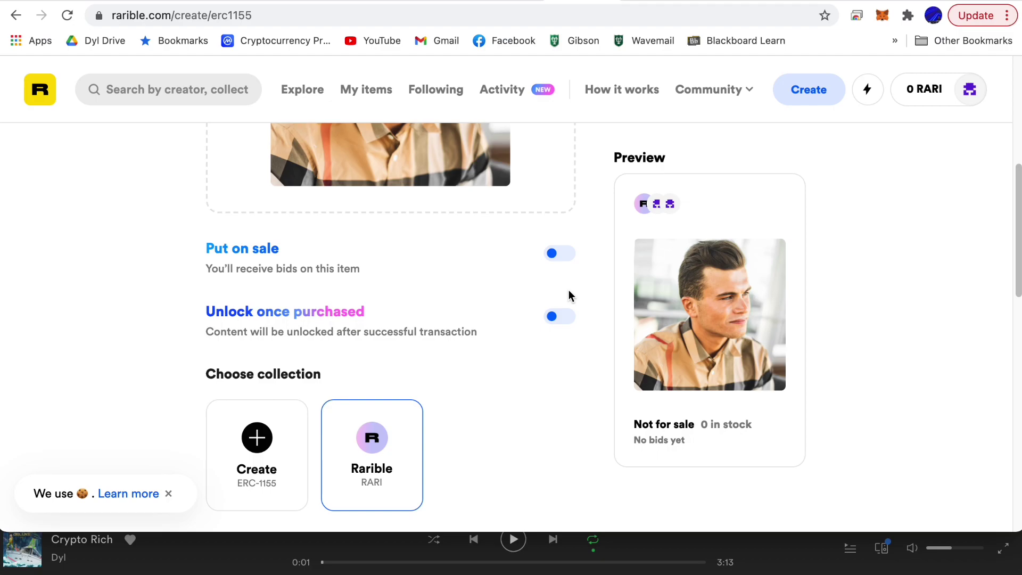
pyautogui.scroll(-1, 568, 296)
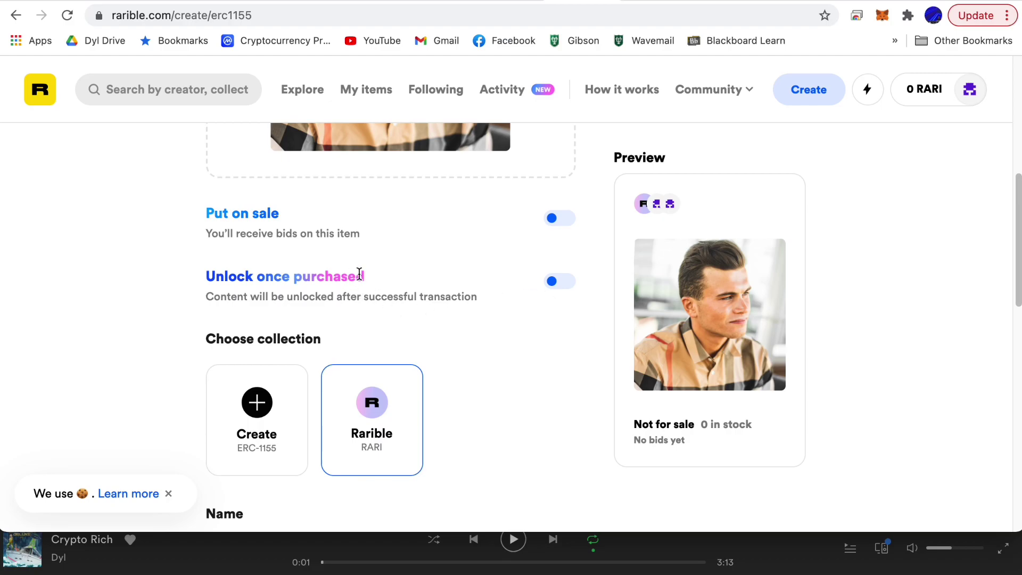
pyautogui.click(563, 287)
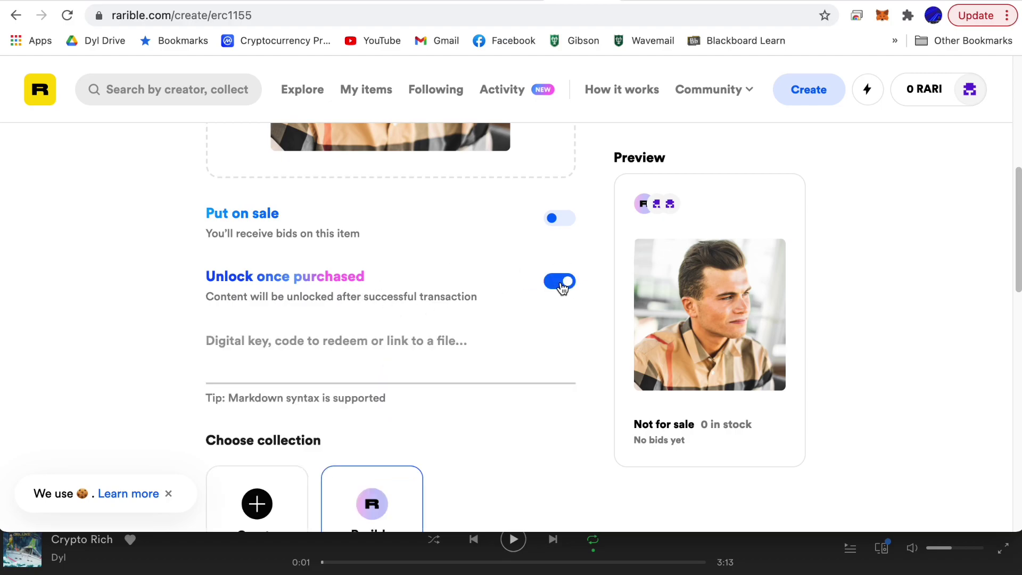
pyautogui.click(408, 338)
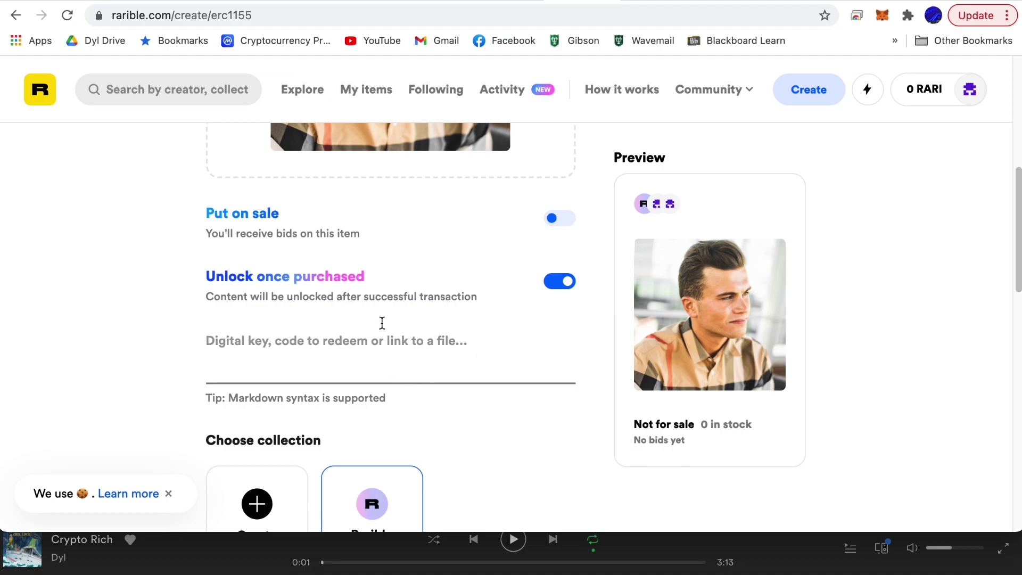
pyautogui.click(555, 294)
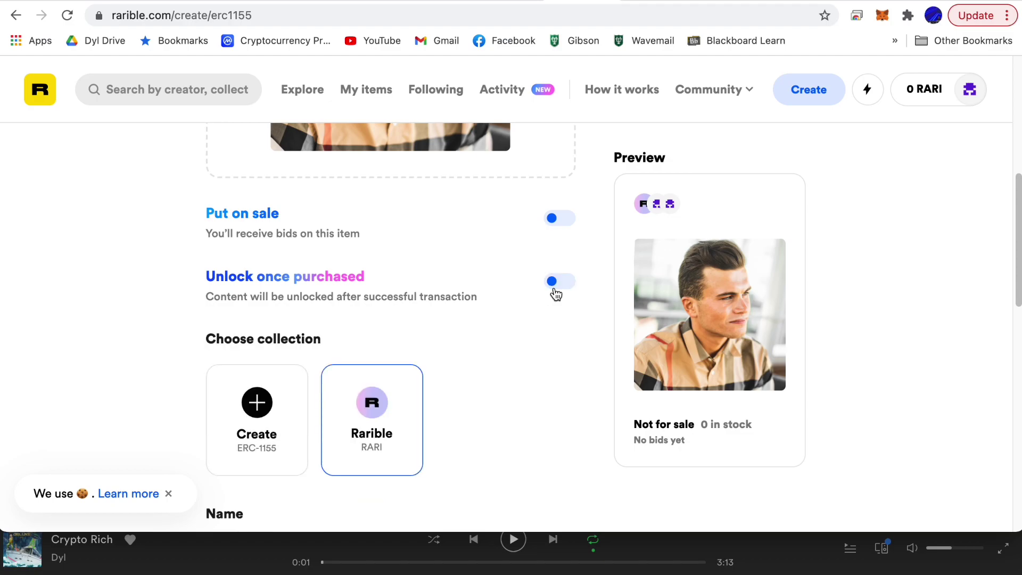
pyautogui.scroll(-5, 548, 307)
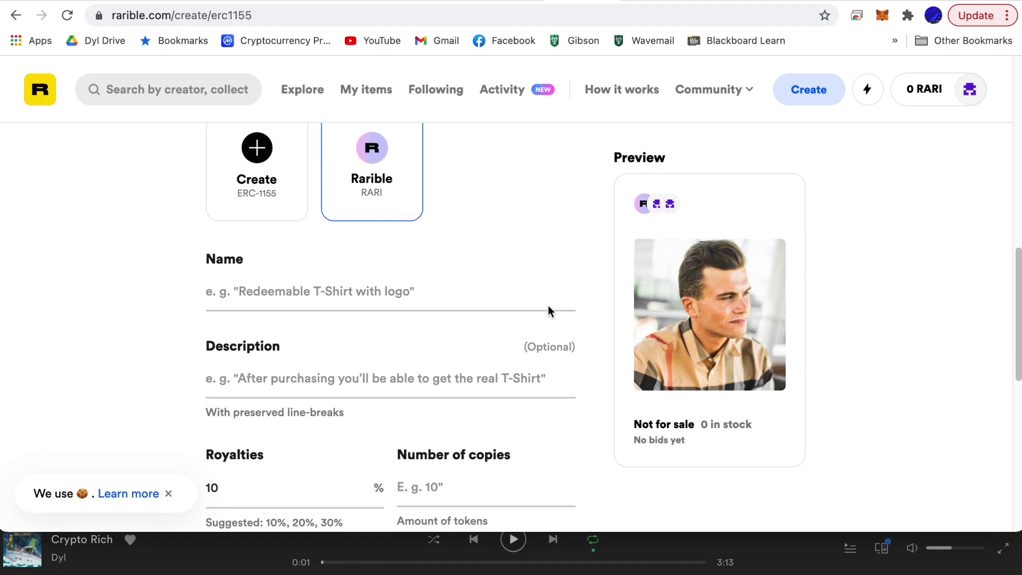
pyautogui.scroll(-1, 548, 307)
# Name the collectible 'Dyl Test' with the description 'Dyl Test NFT Do Not Buy'.
pyautogui.click(343, 257)
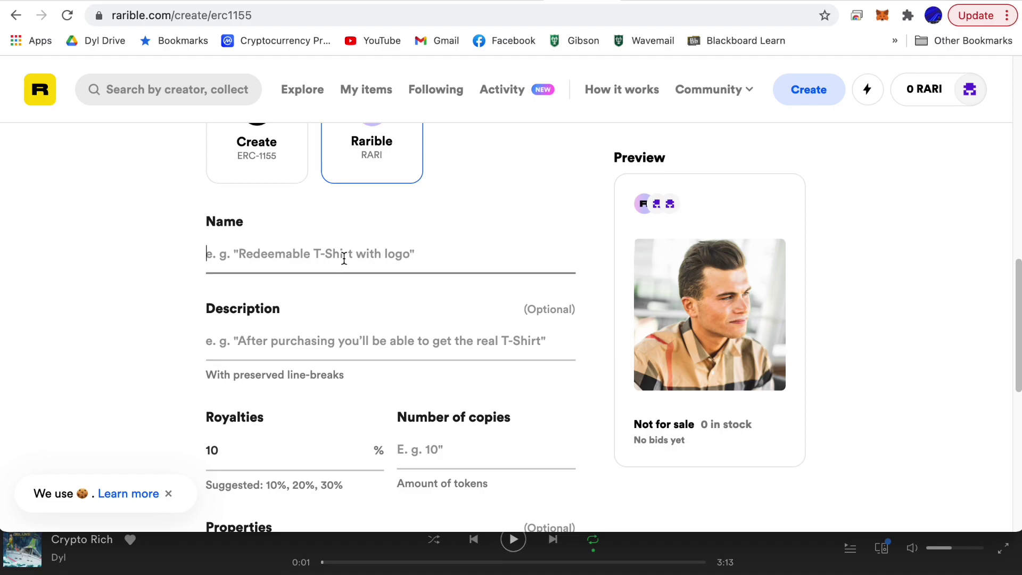
pyautogui.write('Dyl Test')
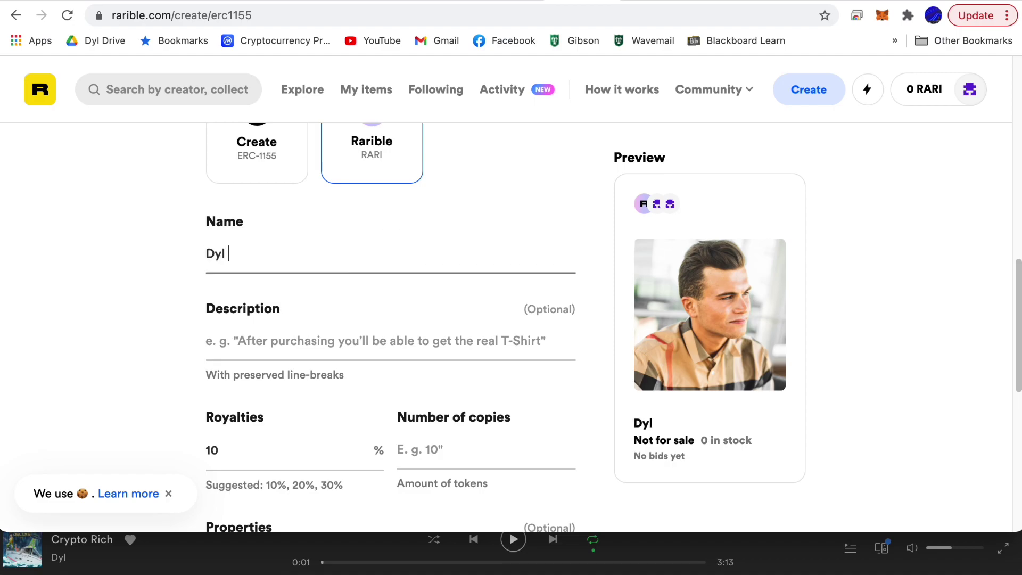
pyautogui.click(311, 334)
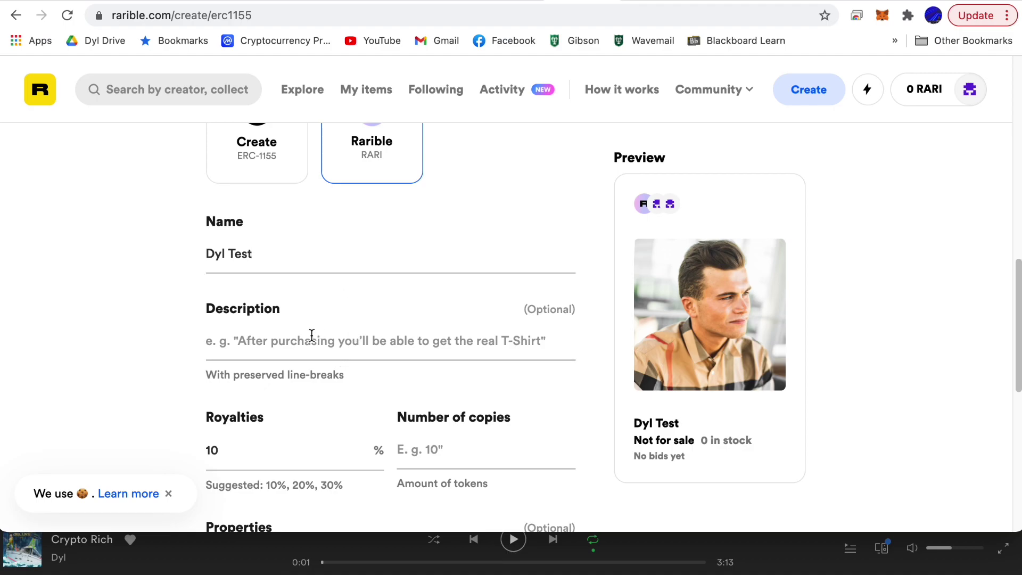
pyautogui.write('Dyl Test ')
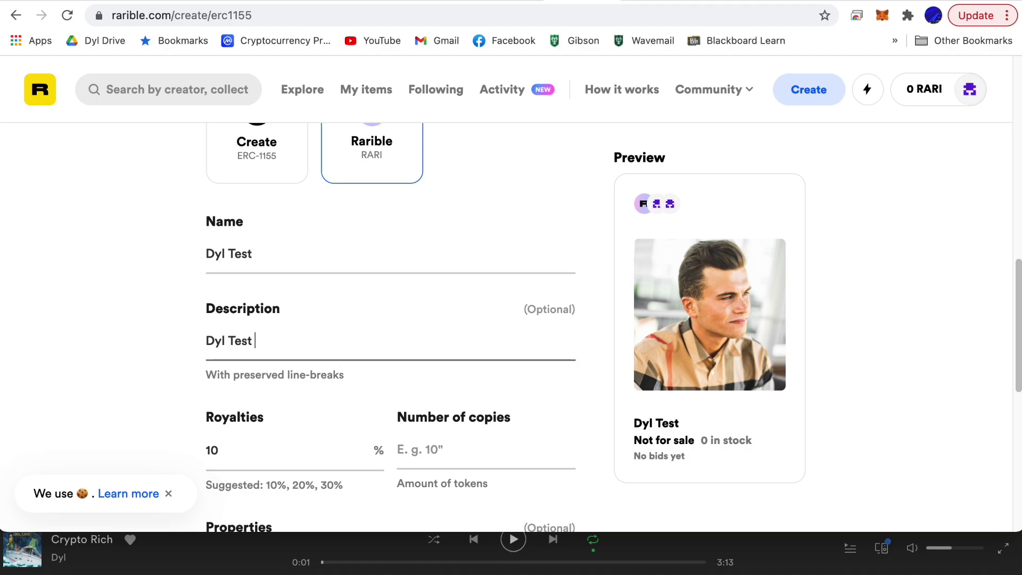
pyautogui.write('NFT Do Not Buy')
# Keep the royalties at 10% after re-entering the value.
pyautogui.scroll(-2, 391, 319)
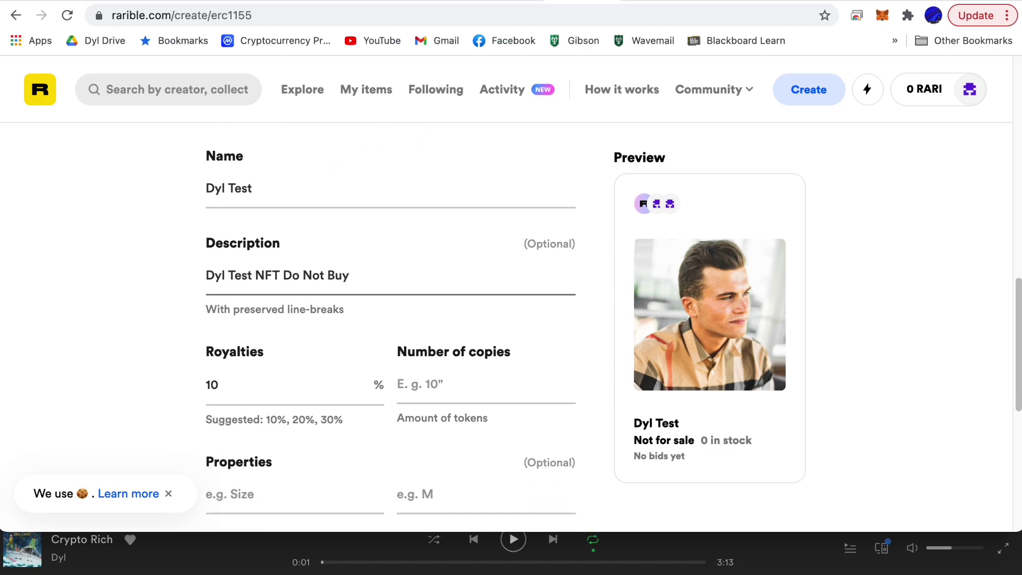
pyautogui.click(279, 384)
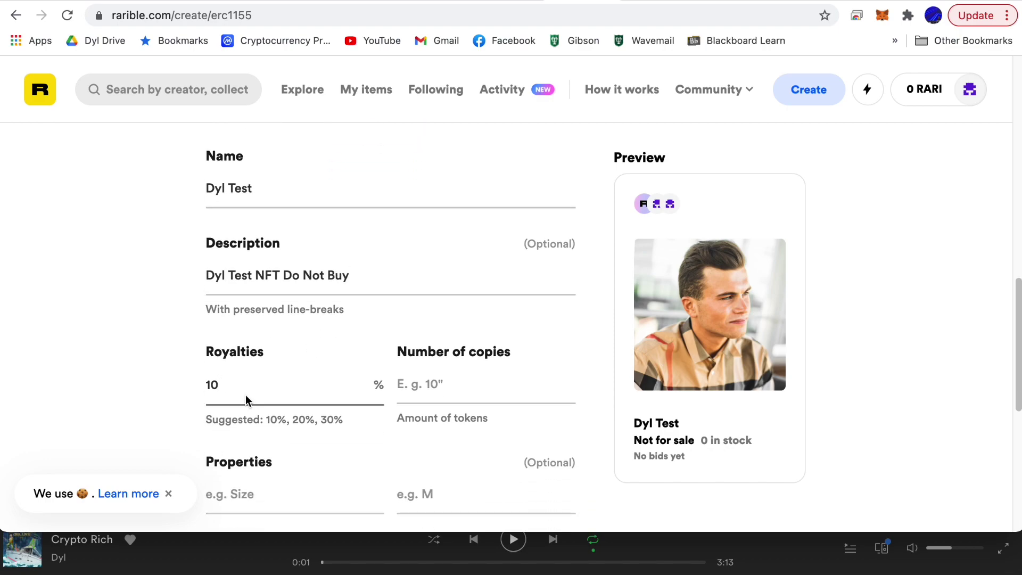
pyautogui.scroll(-2, 361, 303)
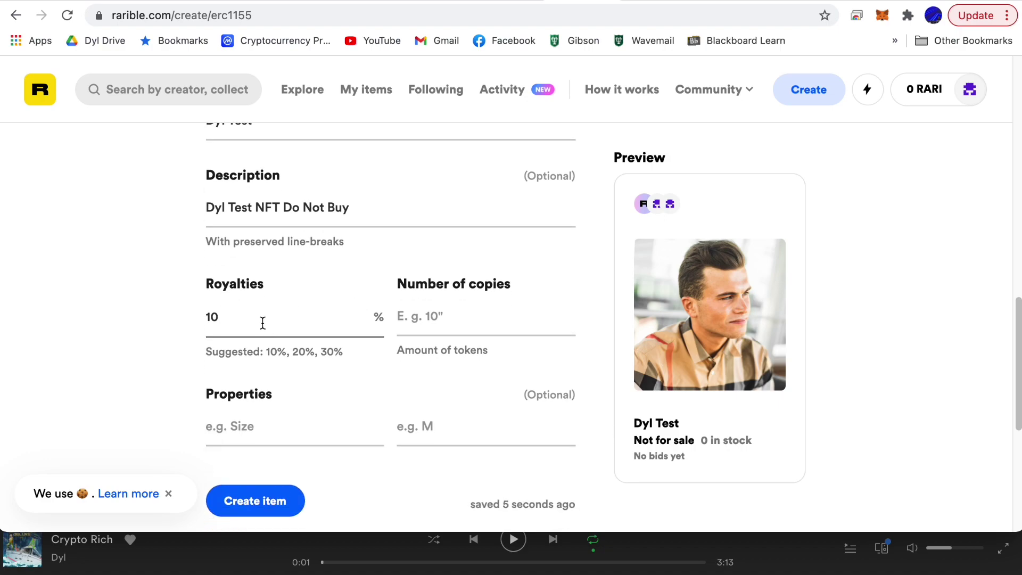
pyautogui.moveTo(262, 321); pyautogui.dragTo(167, 311)
pyautogui.write('3')
pyautogui.press('BackSpace')
pyautogui.write('10')
pyautogui.press('BackSpace')
pyautogui.press('BackSpace')
pyautogui.write('10')
pyautogui.scroll(5, 368, 311)
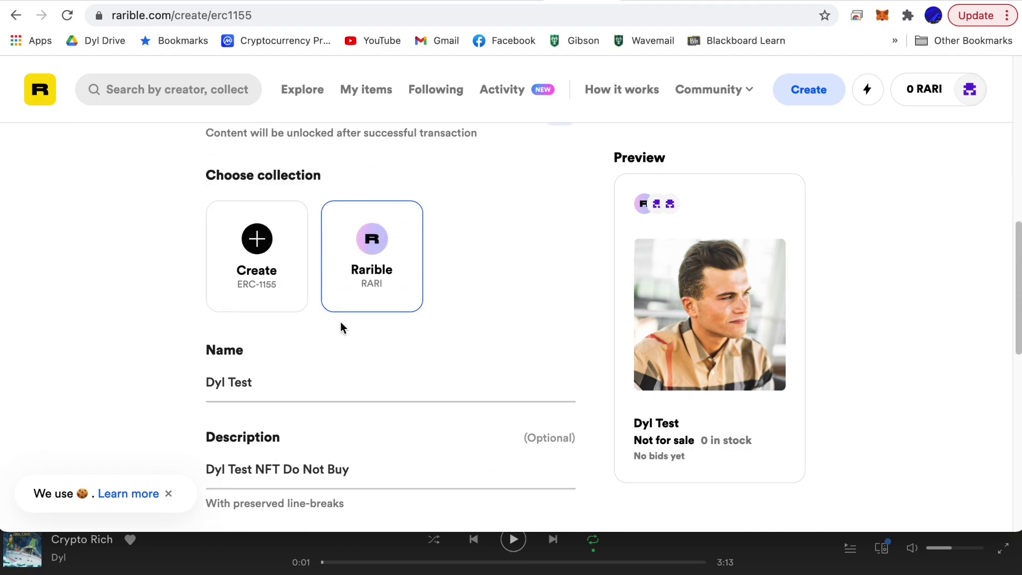
pyautogui.scroll(1, 373, 346)
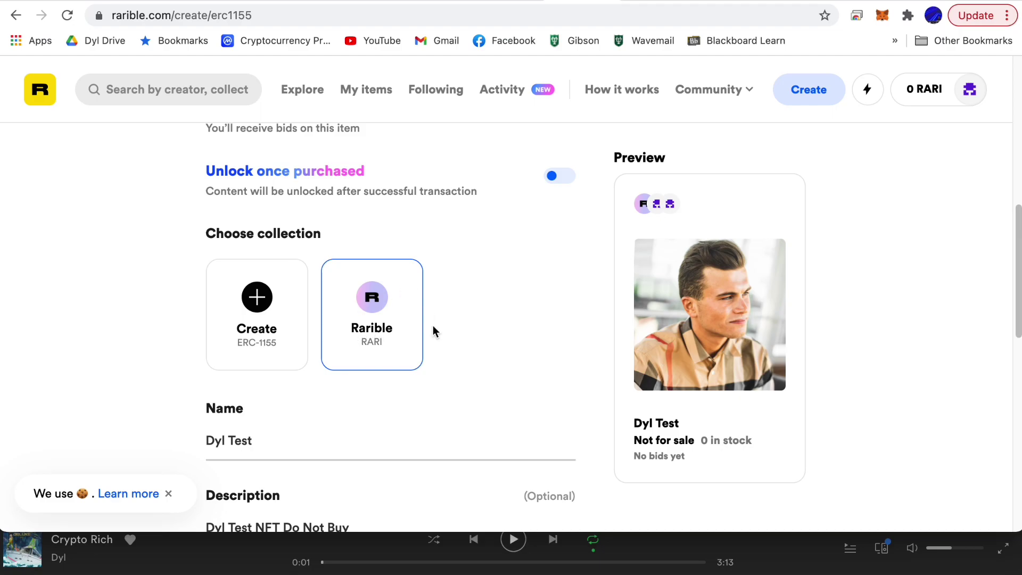
pyautogui.scroll(-5, 426, 292)
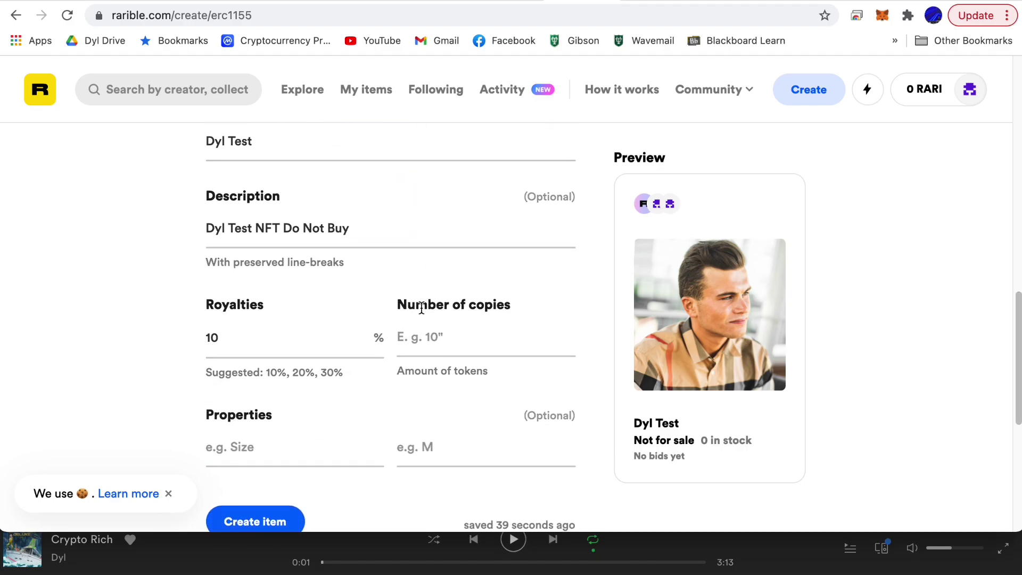
pyautogui.scroll(-1, 420, 311)
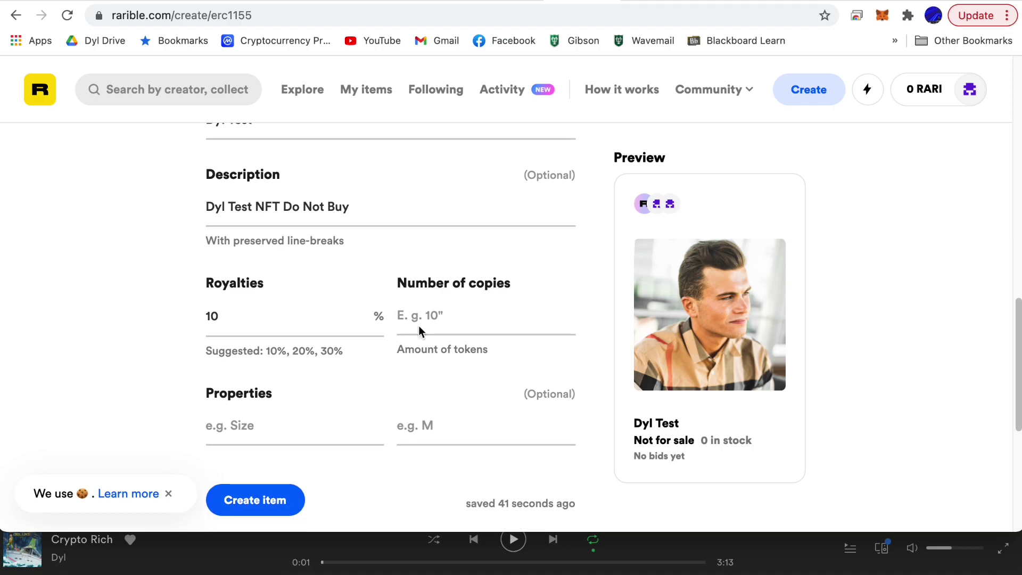
pyautogui.click(416, 317)
pyautogui.write('100')
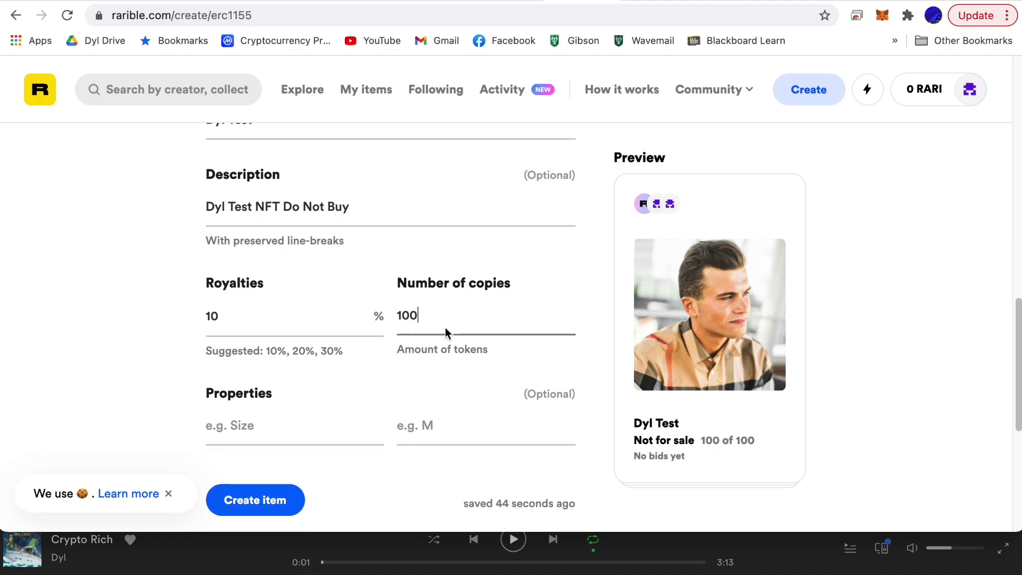
pyautogui.scroll(2, 445, 327)
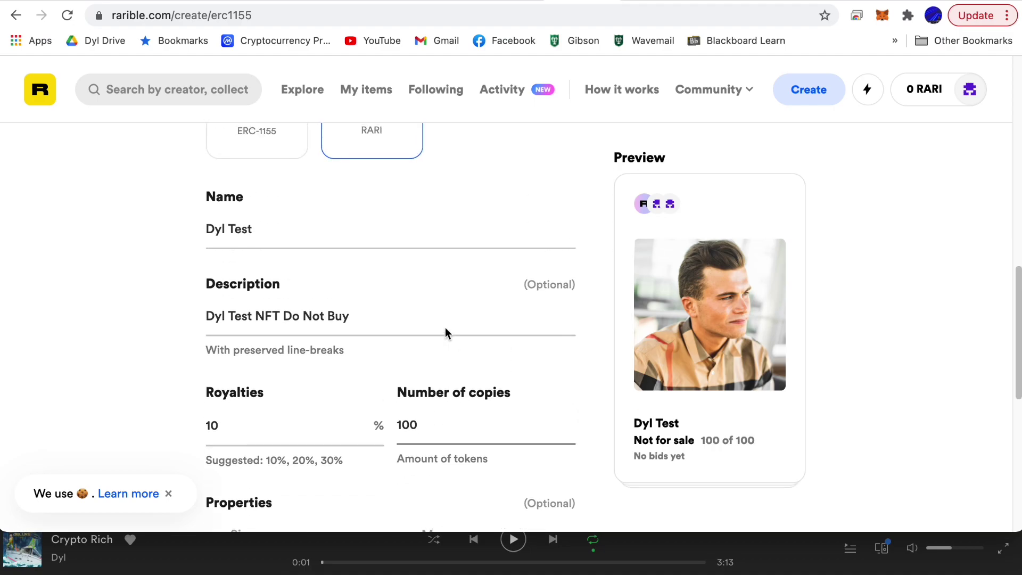
pyautogui.scroll(-3, 445, 328)
pyautogui.click(278, 423)
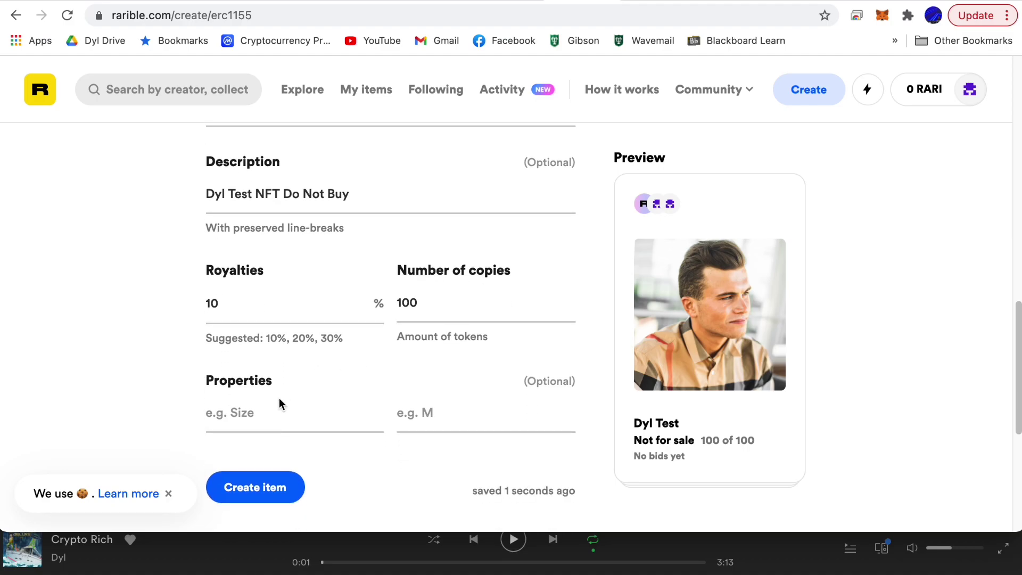
pyautogui.click(278, 409)
pyautogui.click(457, 415)
pyautogui.scroll(-2, 457, 417)
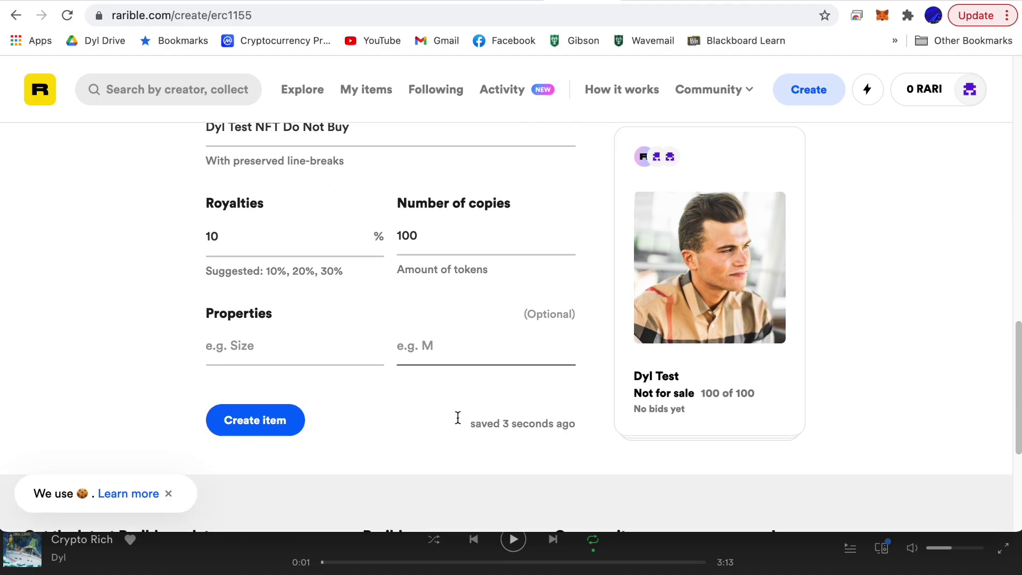
pyautogui.scroll(2, 457, 417)
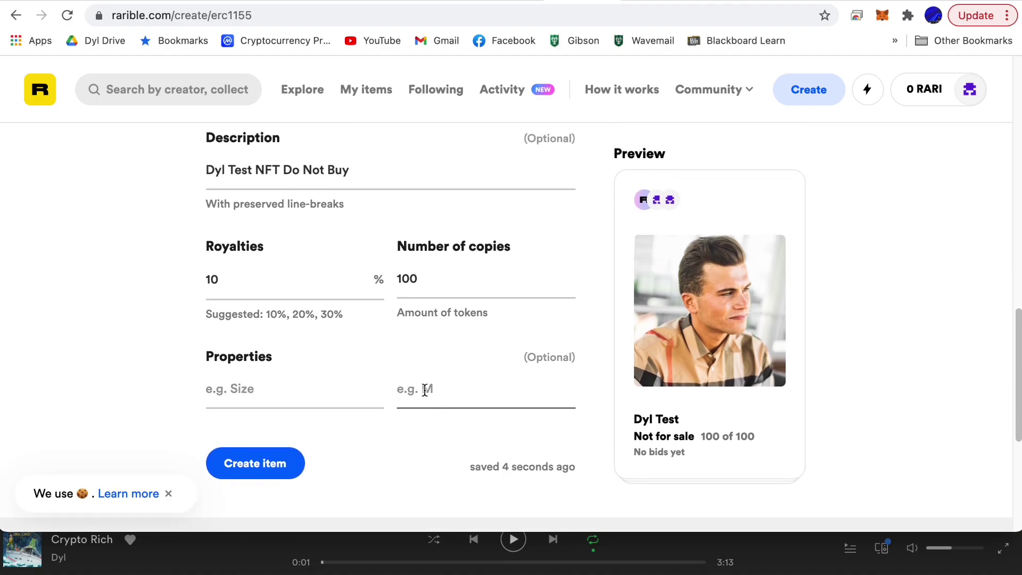
pyautogui.click(291, 395)
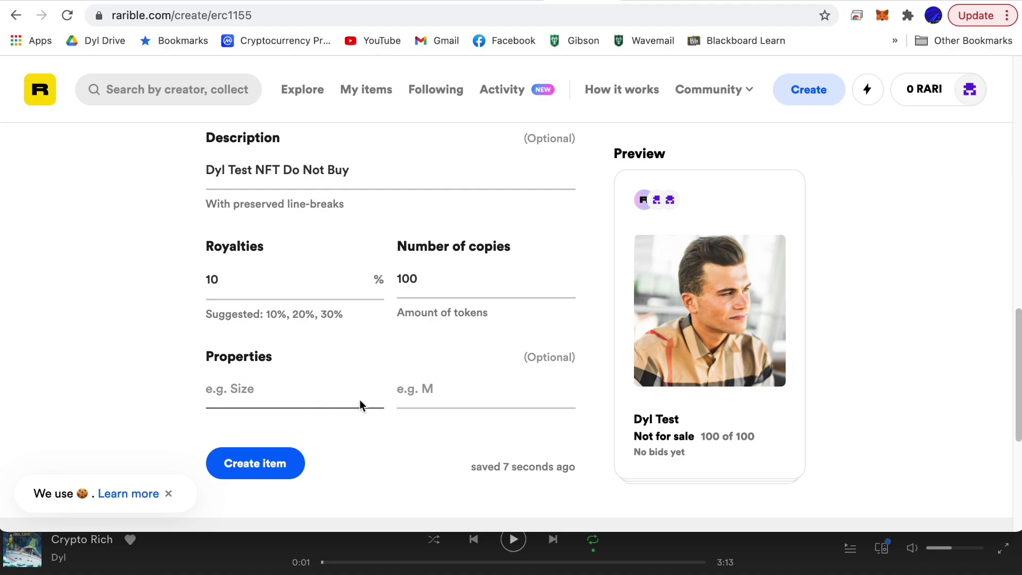
pyautogui.scroll(3, 378, 413)
pyautogui.scroll(4, 291, 428)
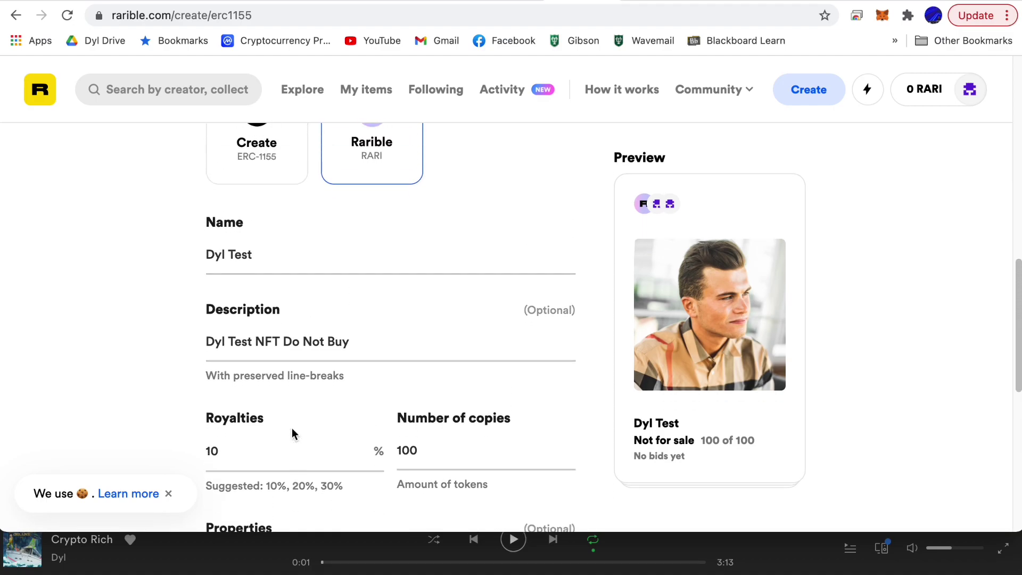
pyautogui.scroll(-5, 292, 428)
pyautogui.scroll(-5, 292, 428)
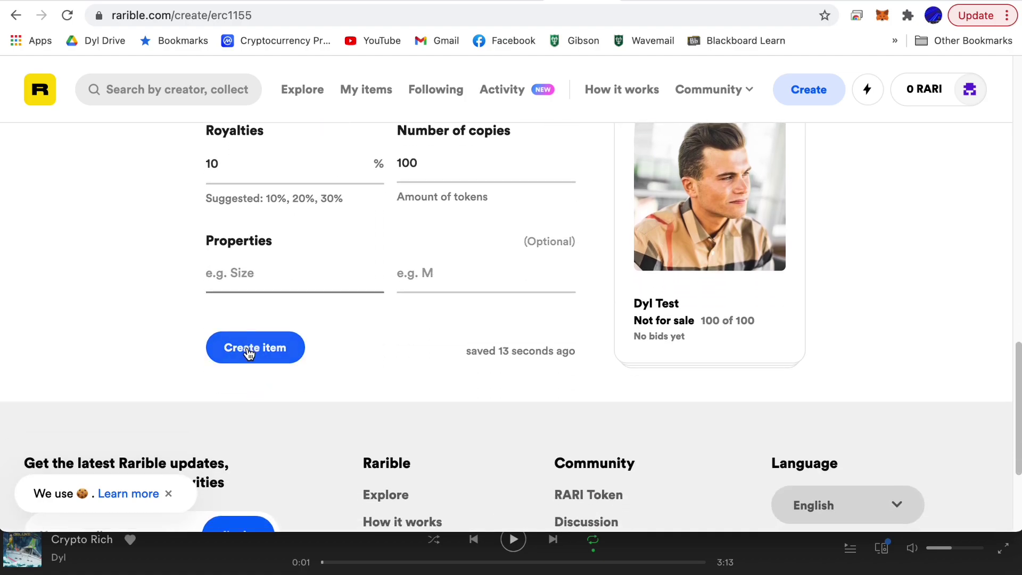
pyautogui.scroll(1, 249, 358)
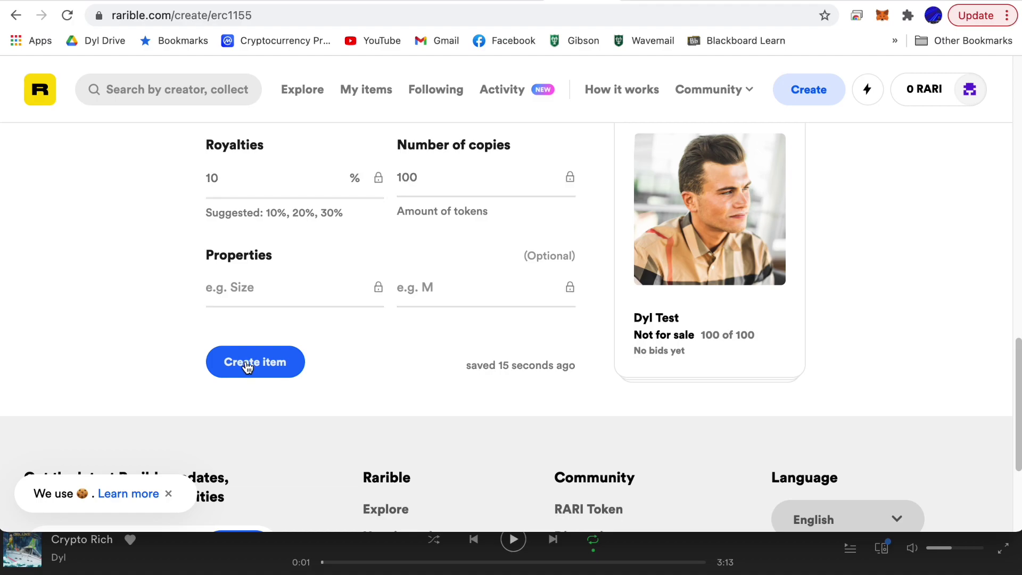
# Mint Dyl Test and lower the MetaMask gas price from 201 to 175 GWEI.
pyautogui.click(248, 363)
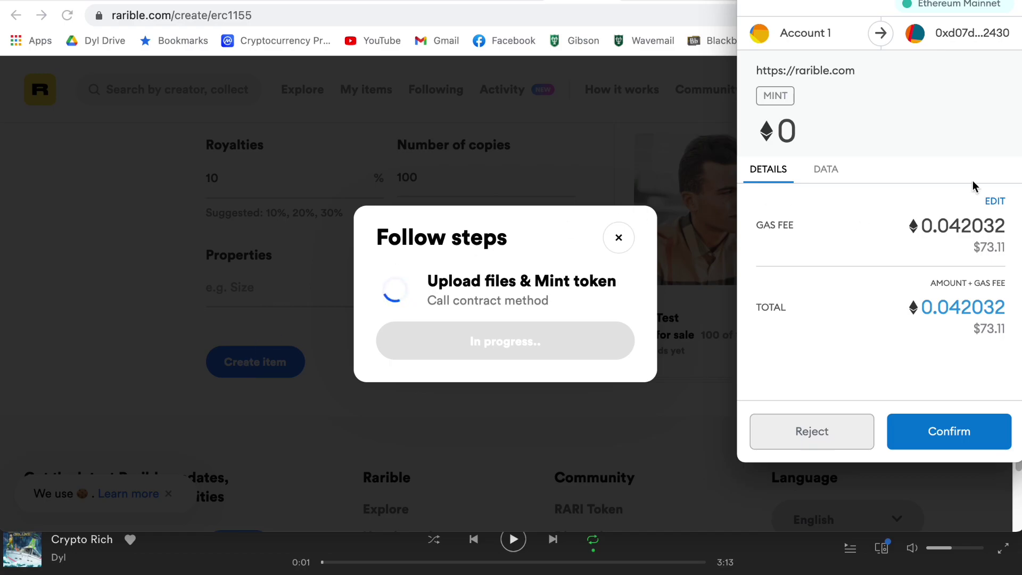
pyautogui.click(994, 202)
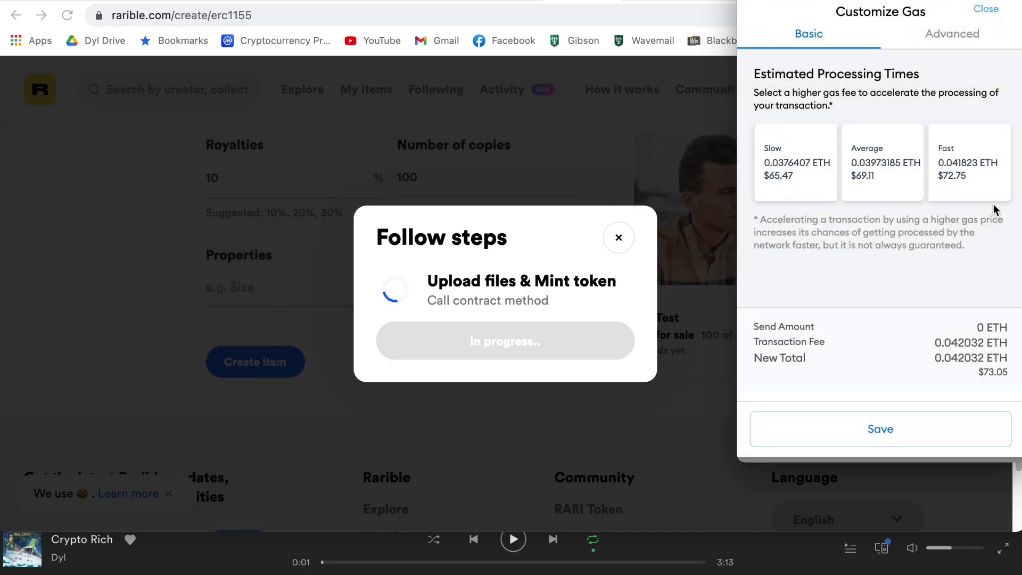
pyautogui.click(937, 42)
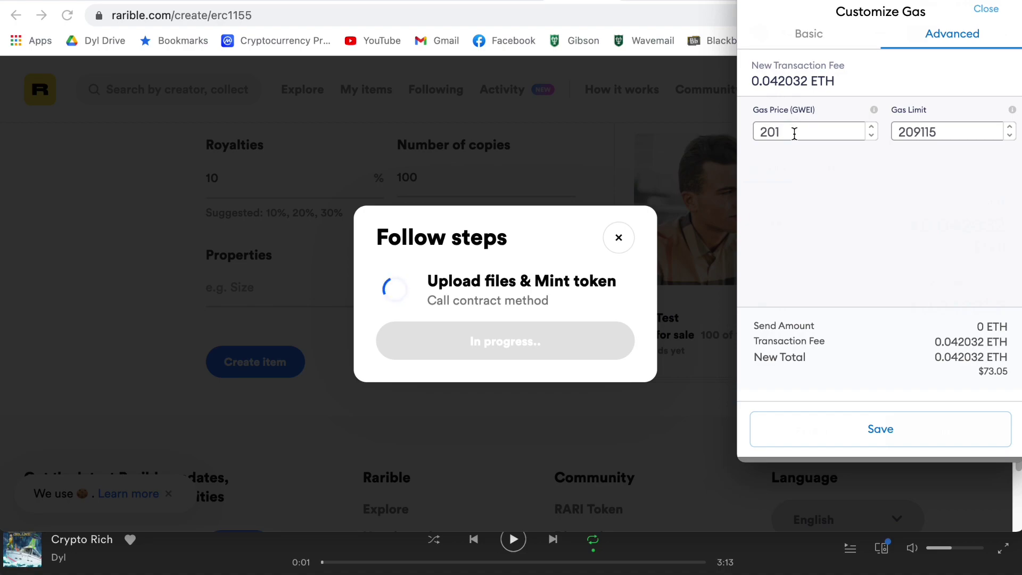
pyautogui.moveTo(794, 133); pyautogui.dragTo(751, 133)
pyautogui.write('17')
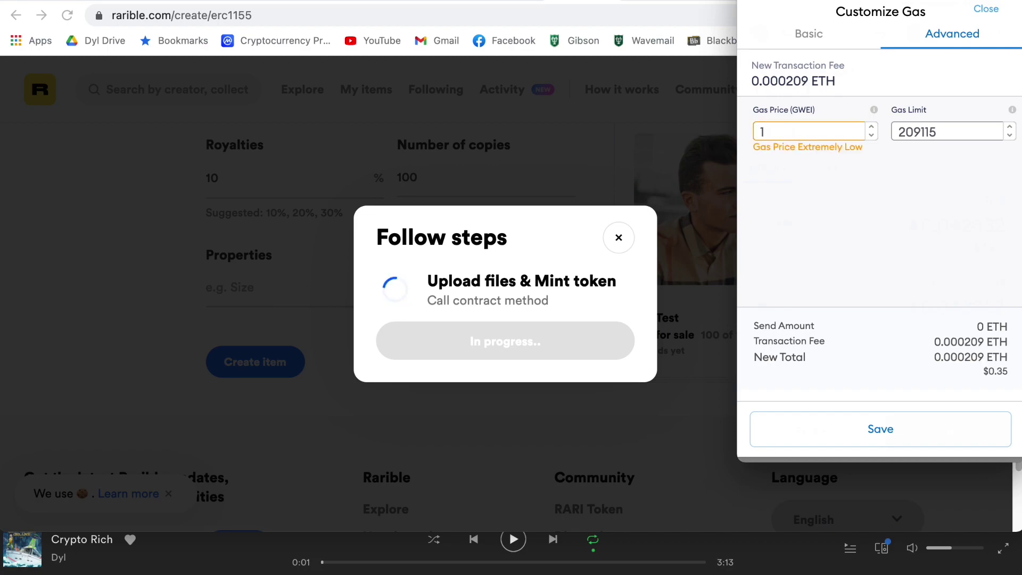
pyautogui.write('0')
pyautogui.press('BackSpace')
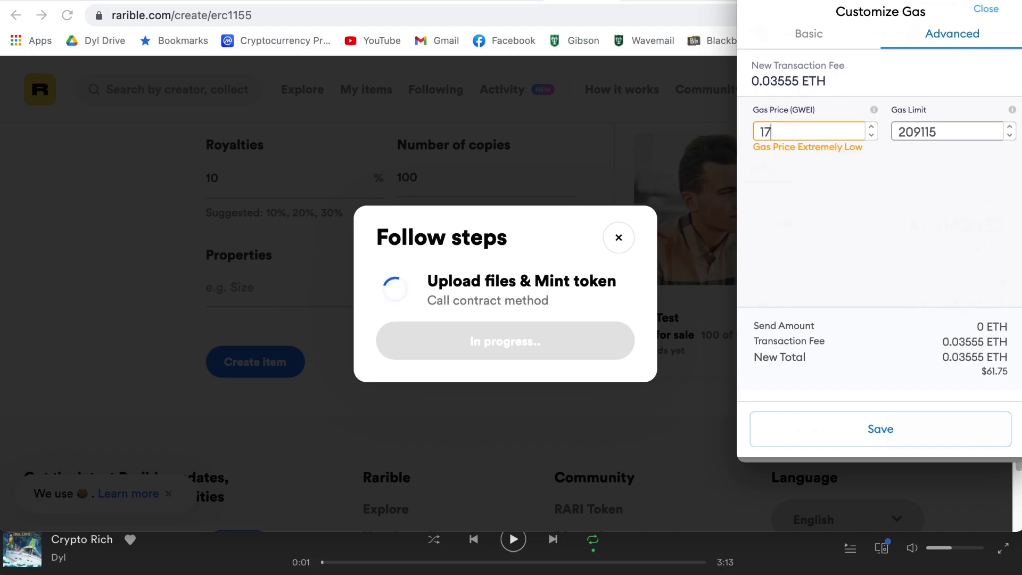
pyautogui.write('5')
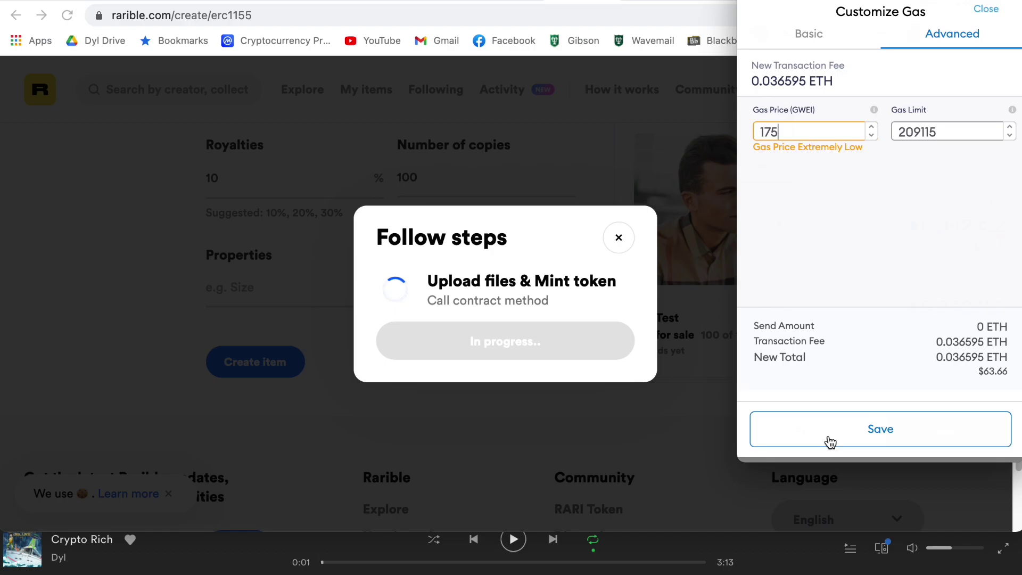
pyautogui.click(828, 439)
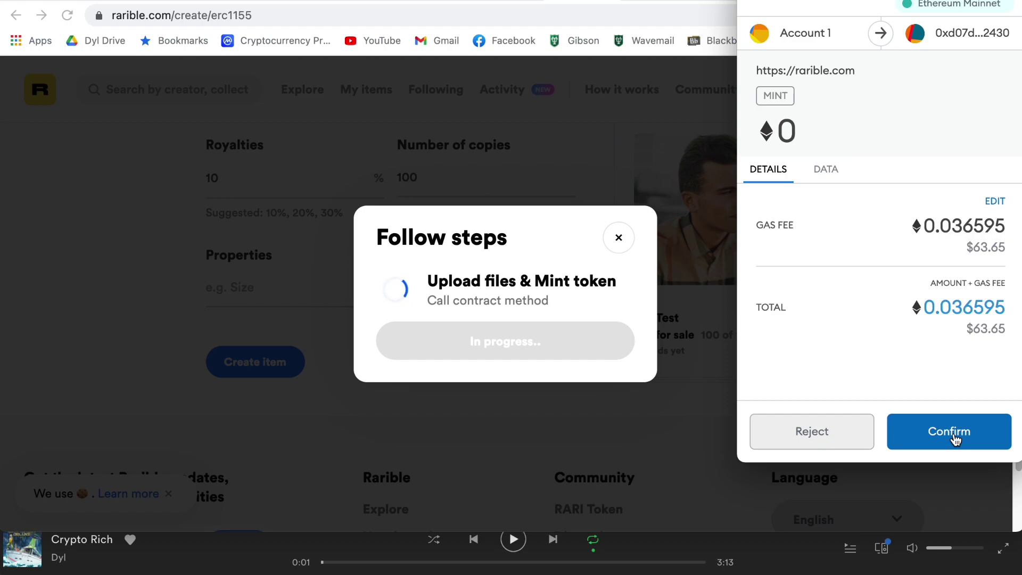
# Confirm the mint in MetaMask, then browse the profile's On sale and Collectibles tabs.
pyautogui.click(953, 432)
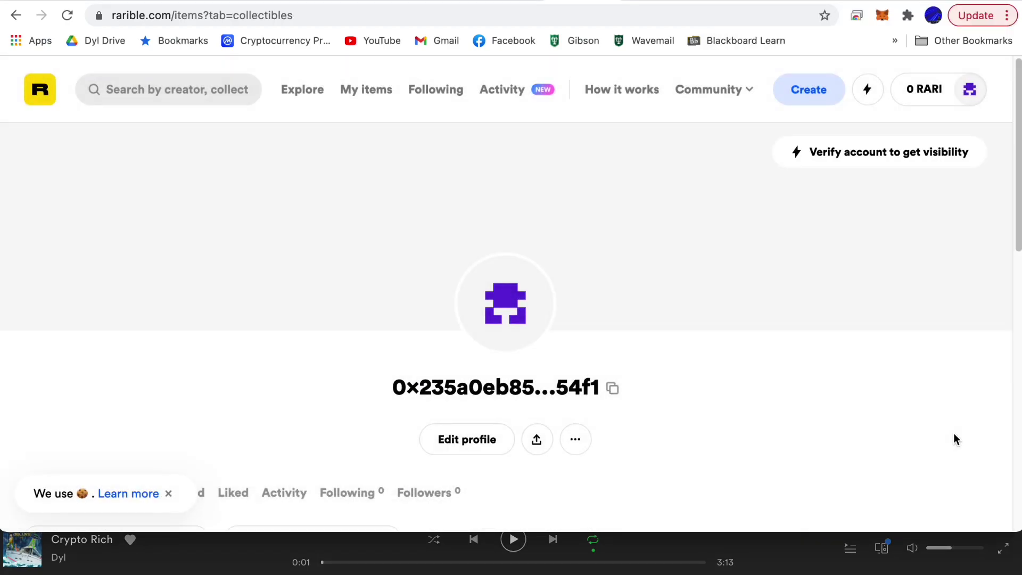
pyautogui.scroll(-2, 831, 310)
pyautogui.scroll(-2, 831, 314)
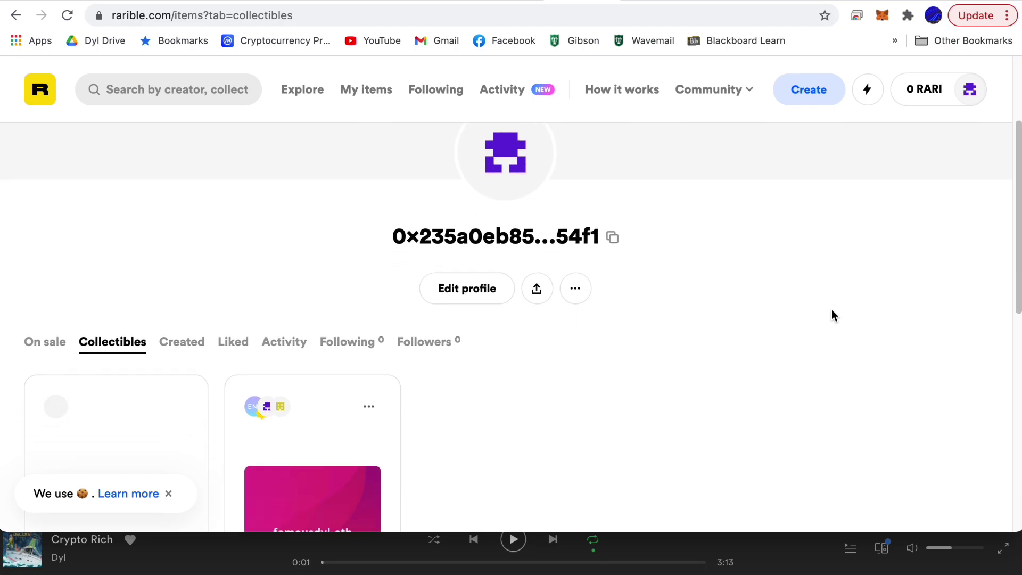
pyautogui.scroll(-5, 684, 241)
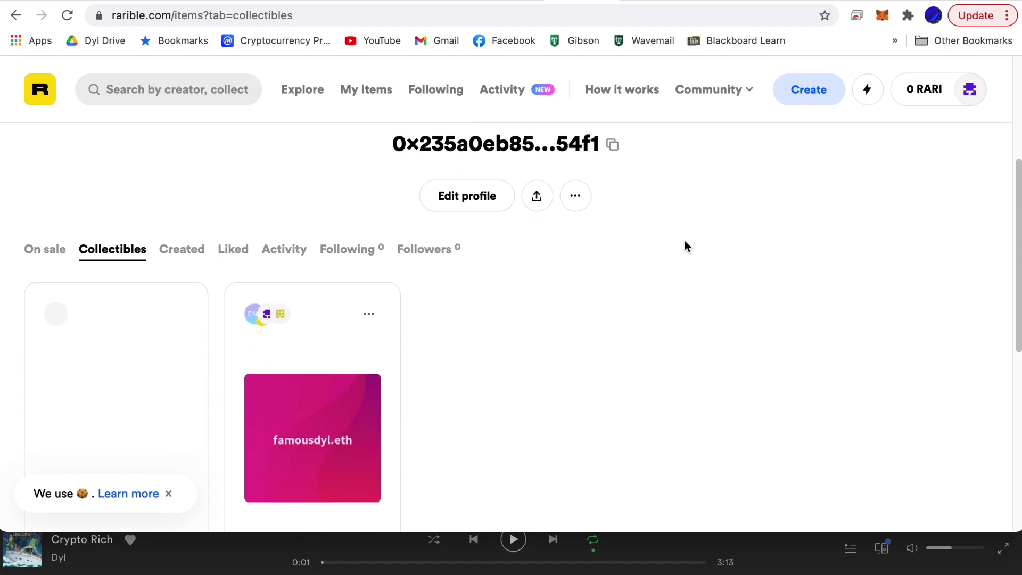
pyautogui.scroll(7, 684, 241)
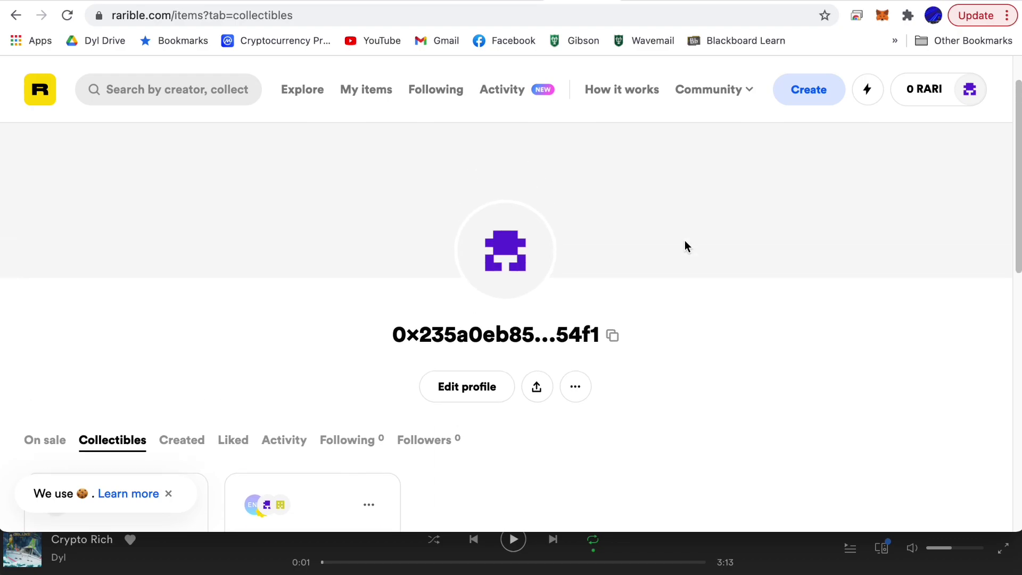
pyautogui.scroll(1, 685, 246)
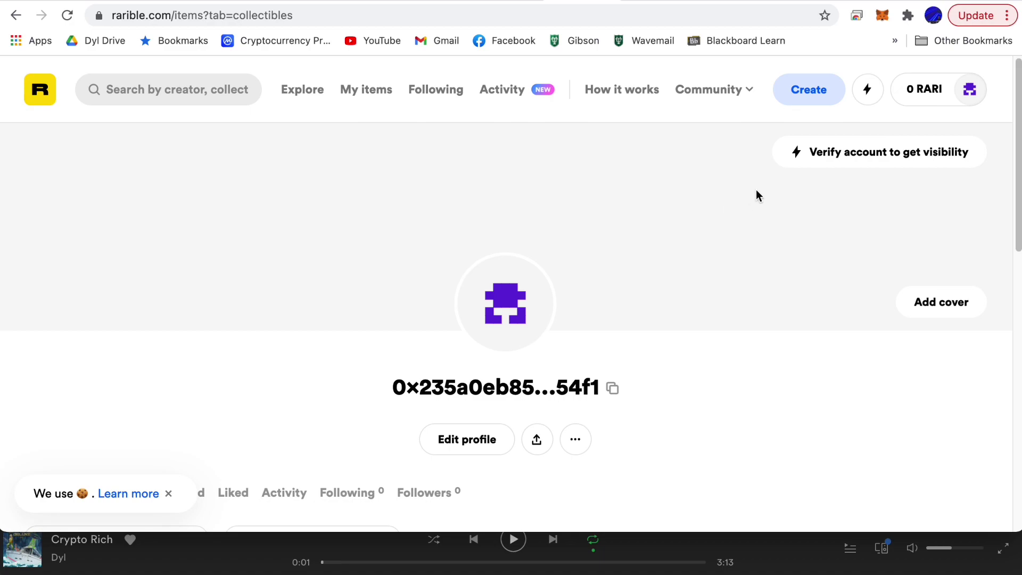
pyautogui.scroll(-1, 799, 229)
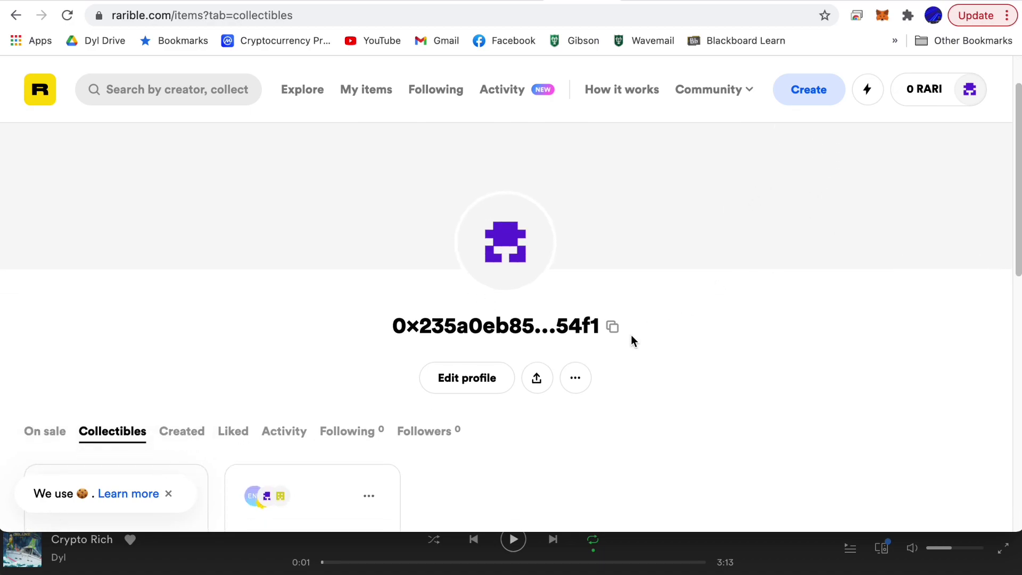
pyautogui.scroll(-1, 609, 323)
pyautogui.scroll(-3, 610, 322)
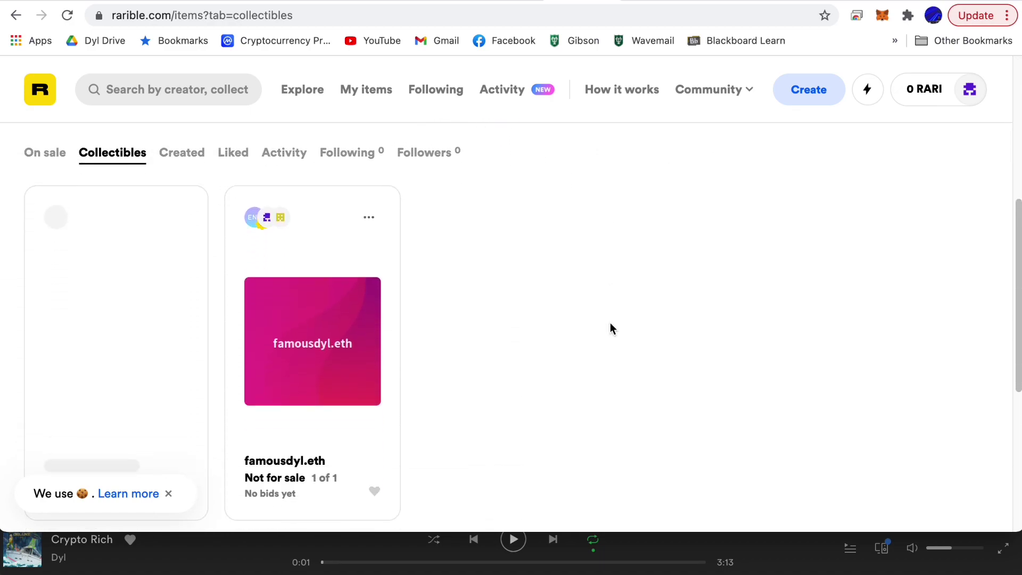
pyautogui.scroll(-3, 320, 189)
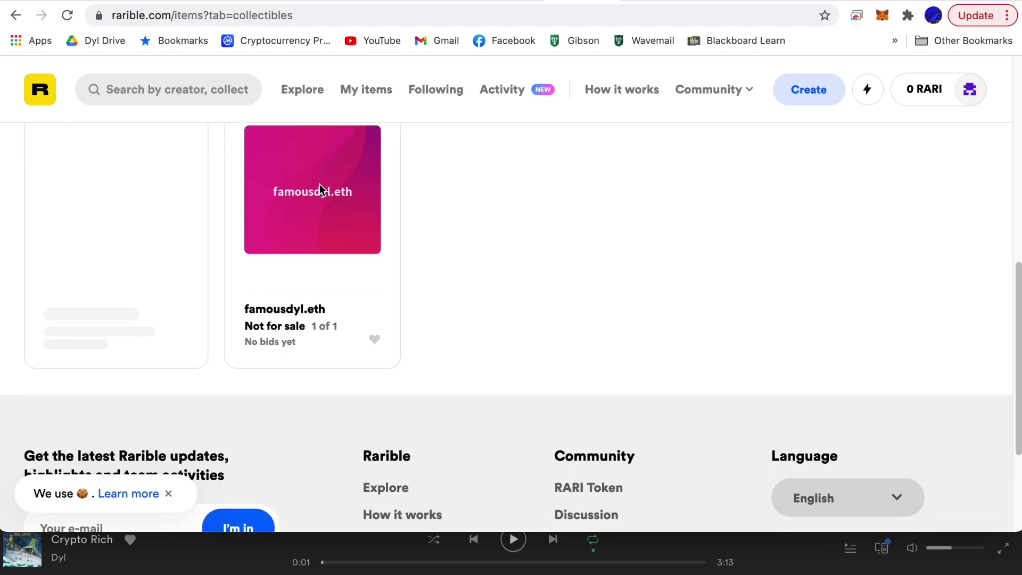
pyautogui.scroll(3, 212, 187)
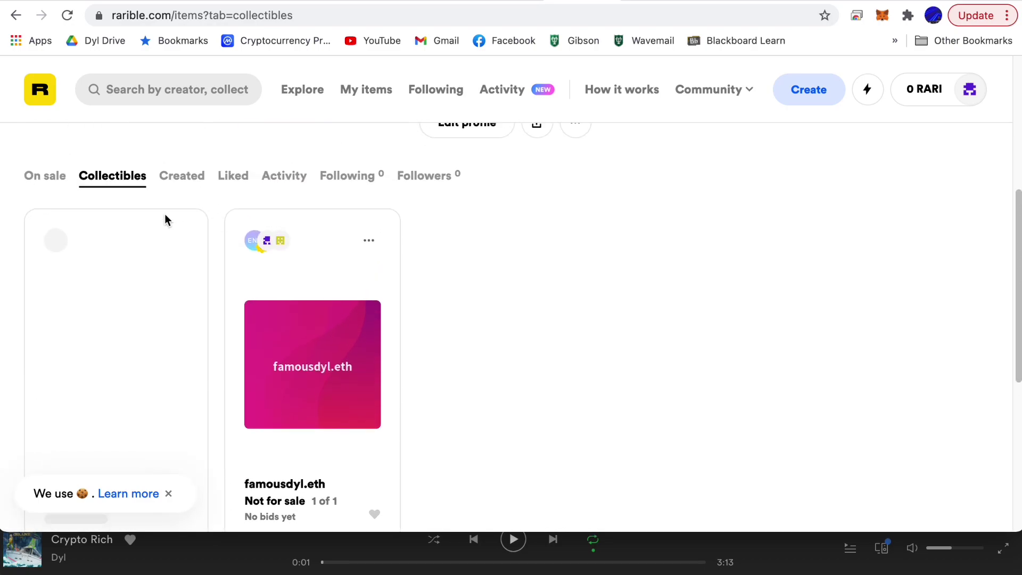
pyautogui.click(52, 176)
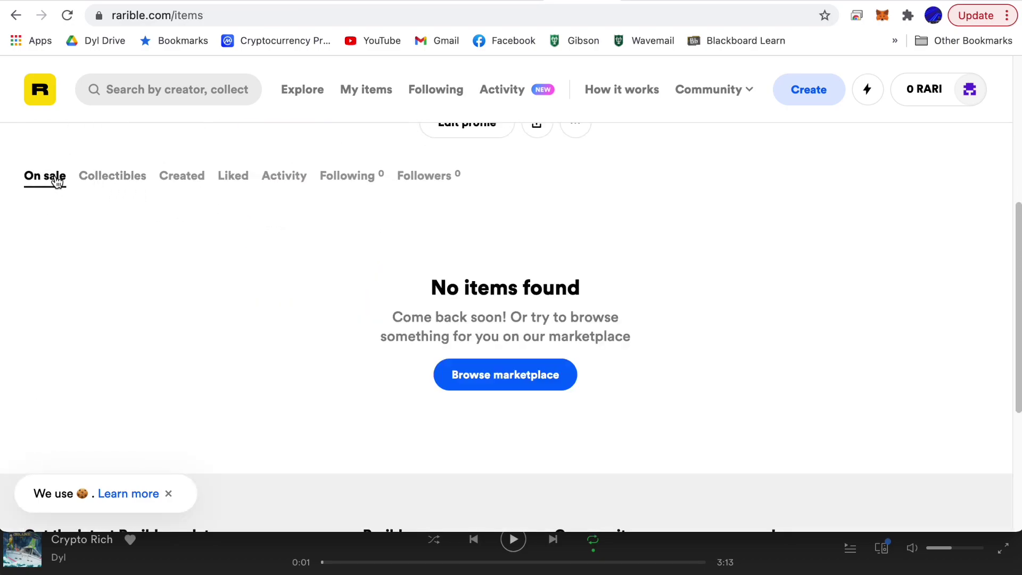
pyautogui.click(91, 176)
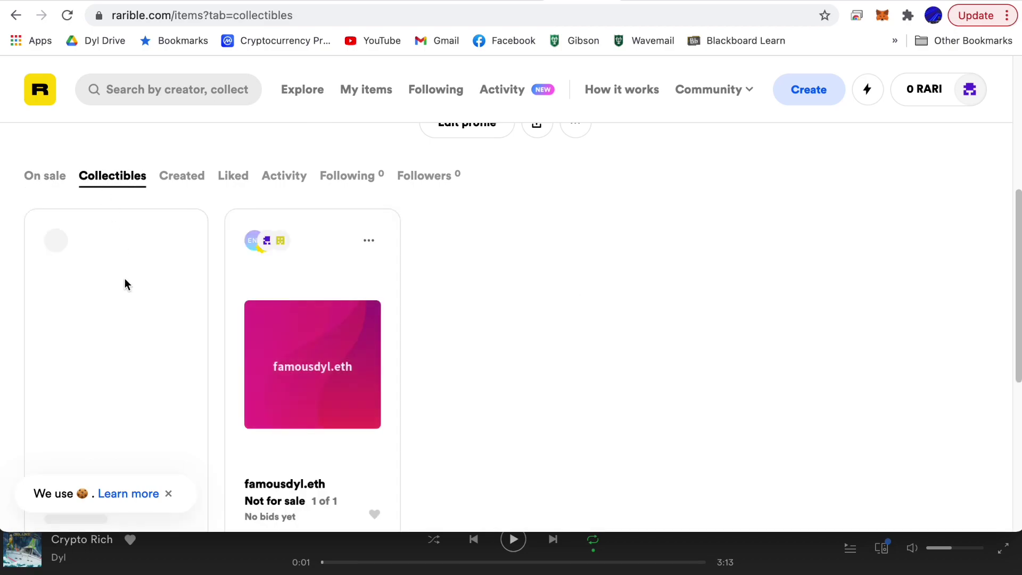
# Open MetaMask and follow the pending rarible.com Mint in Activity until it completes.
pyautogui.click(887, 19)
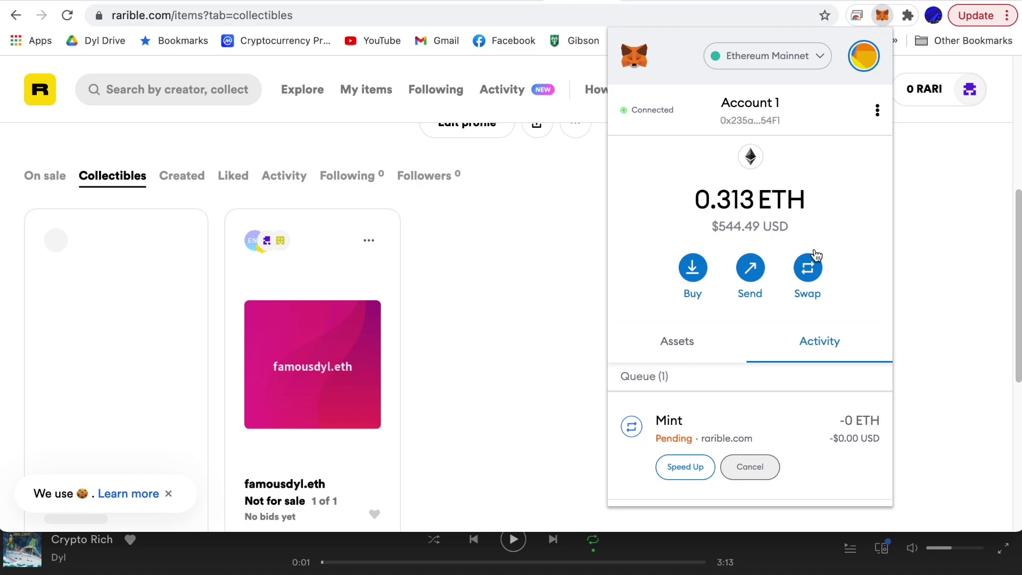
pyautogui.scroll(-2, 817, 254)
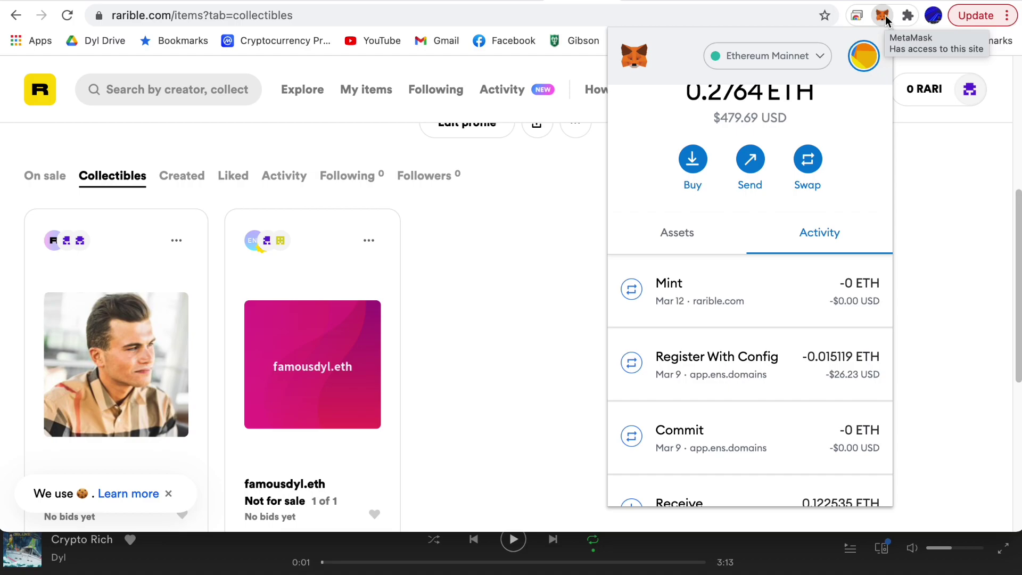
# Close MetaMask and open the Dyl Test token page to review its owner, creator and ERC1155 collection.
pyautogui.click(883, 16)
pyautogui.scroll(-2, 389, 287)
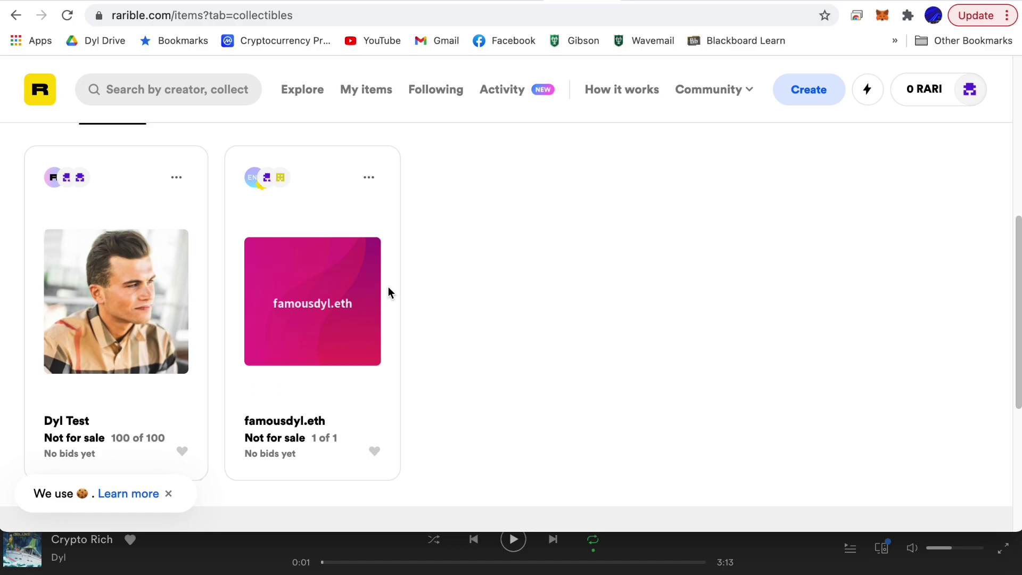
pyautogui.click(149, 308)
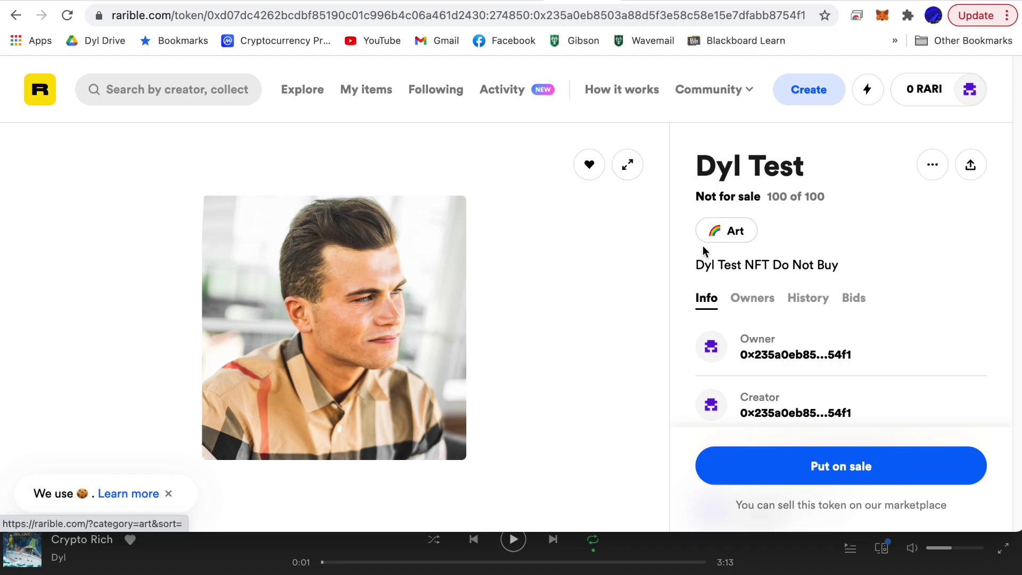
pyautogui.scroll(-2, 755, 281)
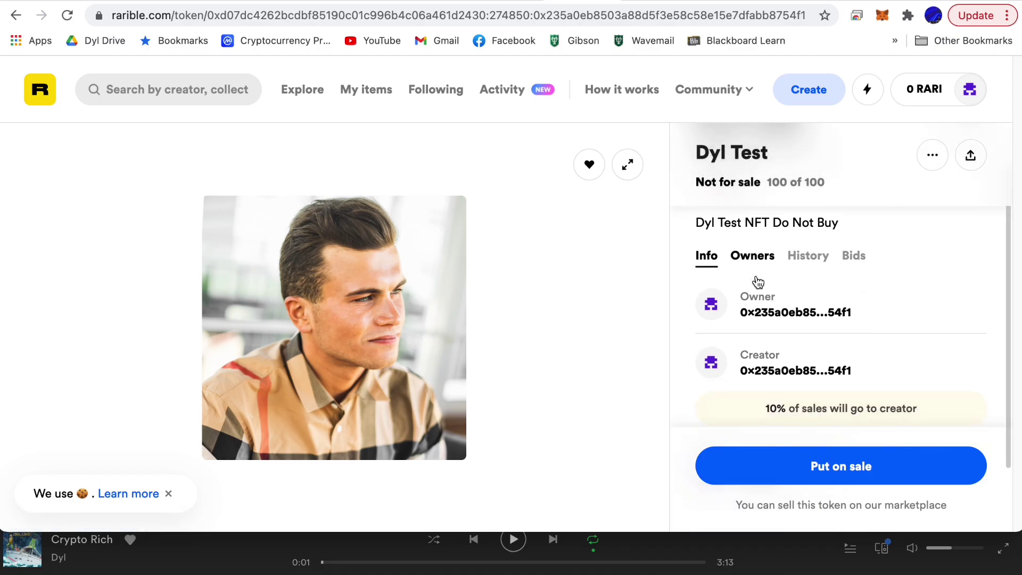
pyautogui.scroll(-1, 757, 278)
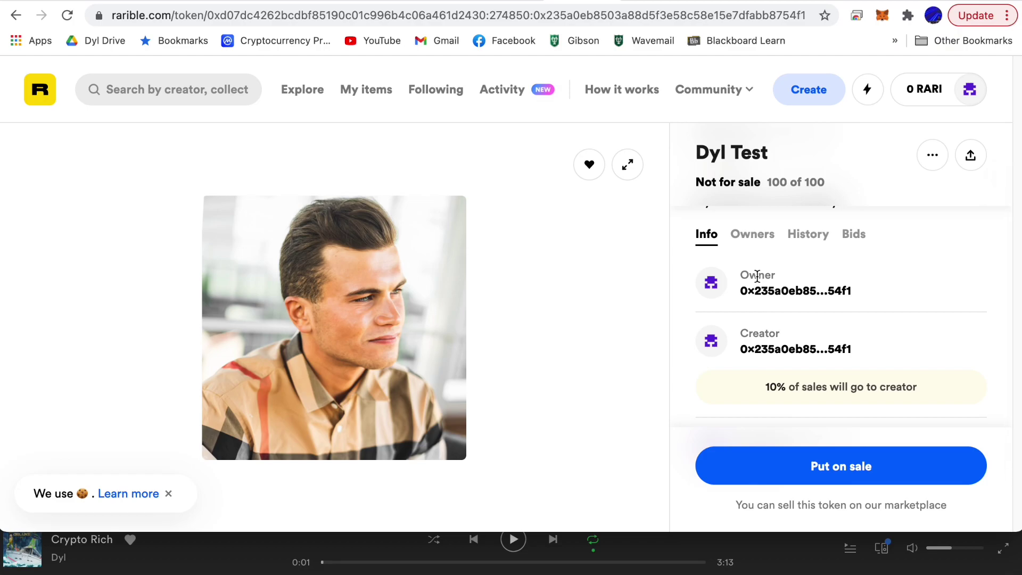
pyautogui.scroll(2, 757, 277)
pyautogui.scroll(-3, 759, 280)
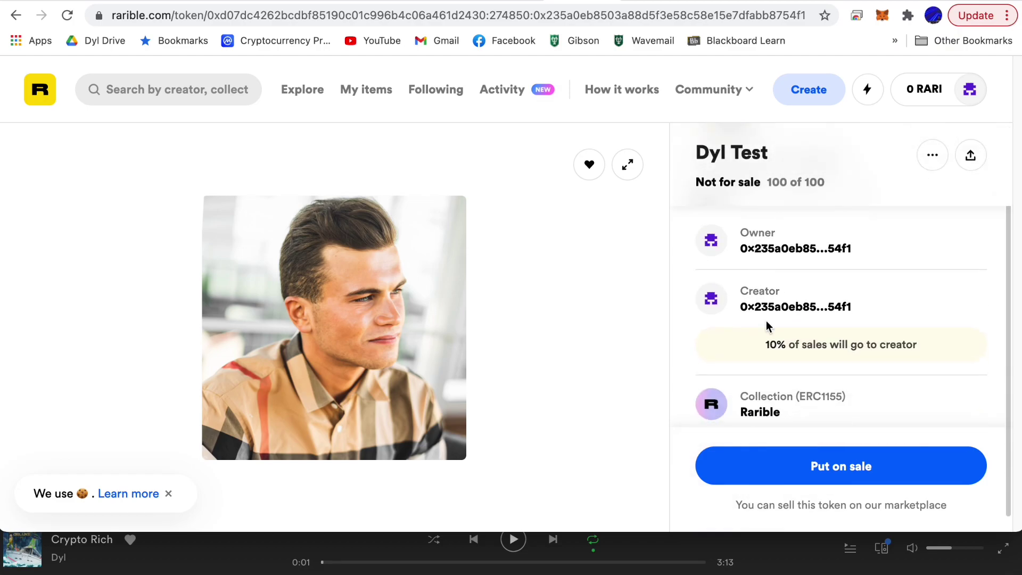
pyautogui.scroll(-1, 768, 325)
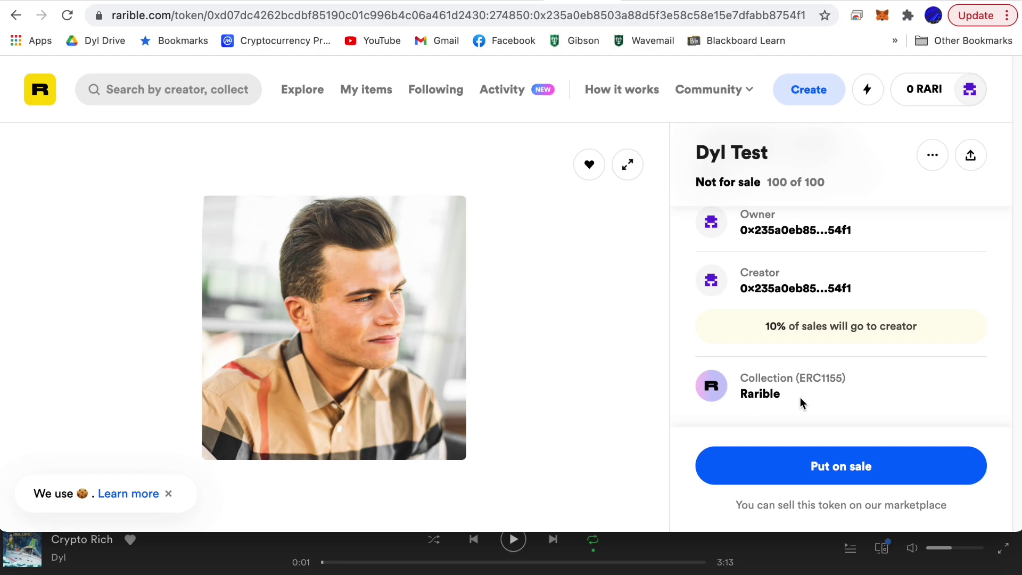
pyautogui.moveTo(799, 377); pyautogui.dragTo(840, 378)
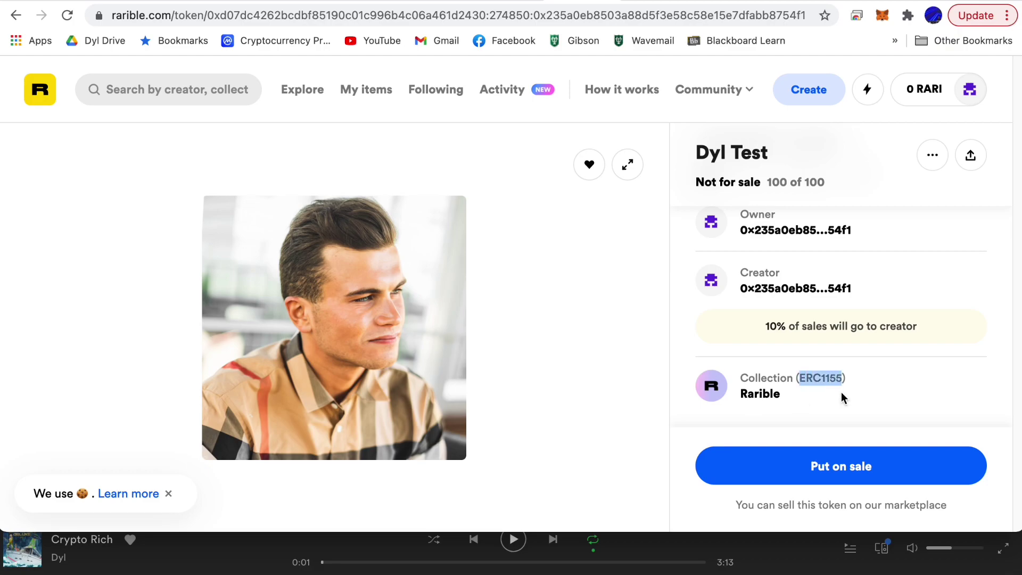
pyautogui.click(839, 400)
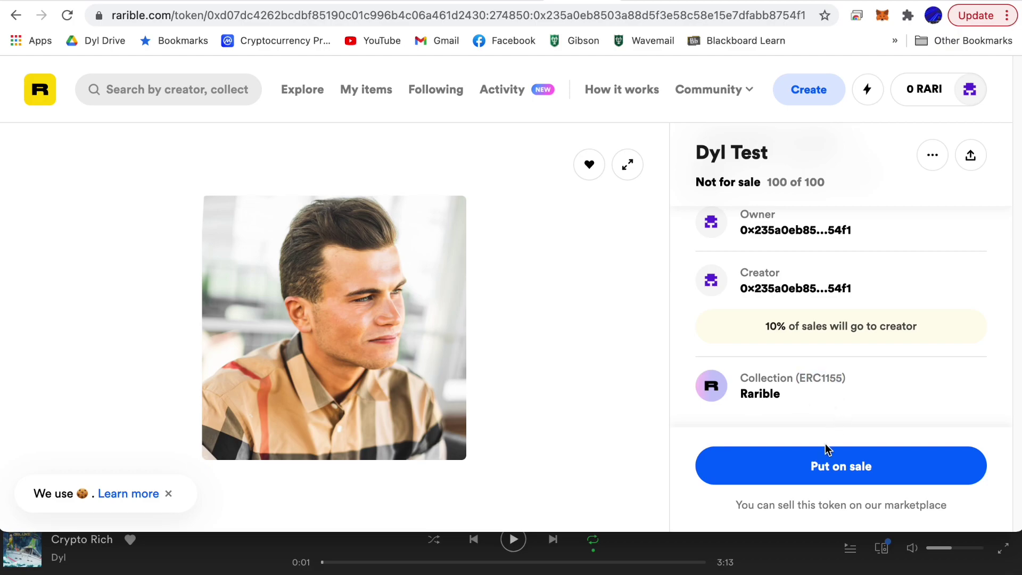
pyautogui.click(818, 472)
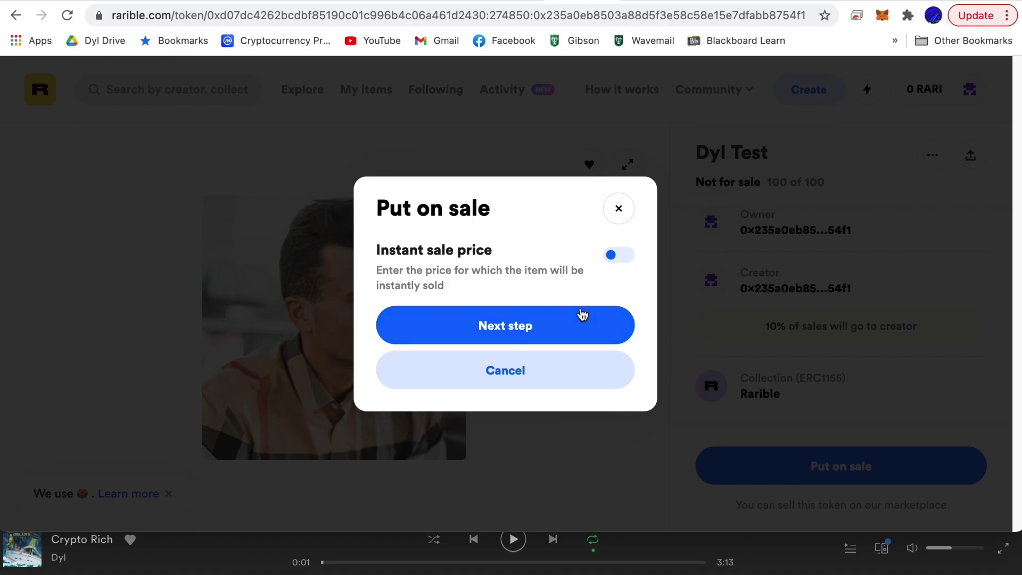
pyautogui.click(591, 329)
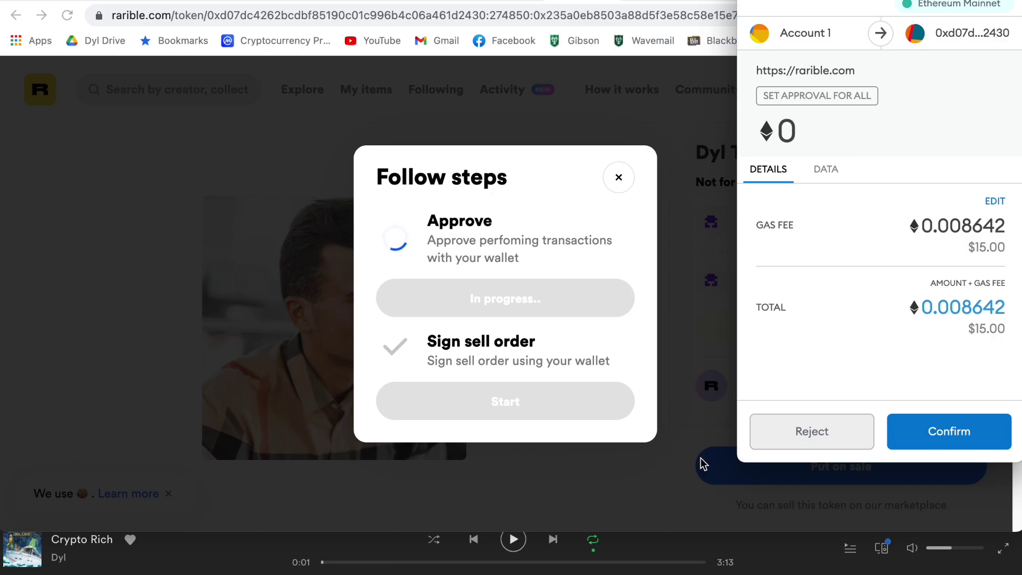
pyautogui.click(812, 445)
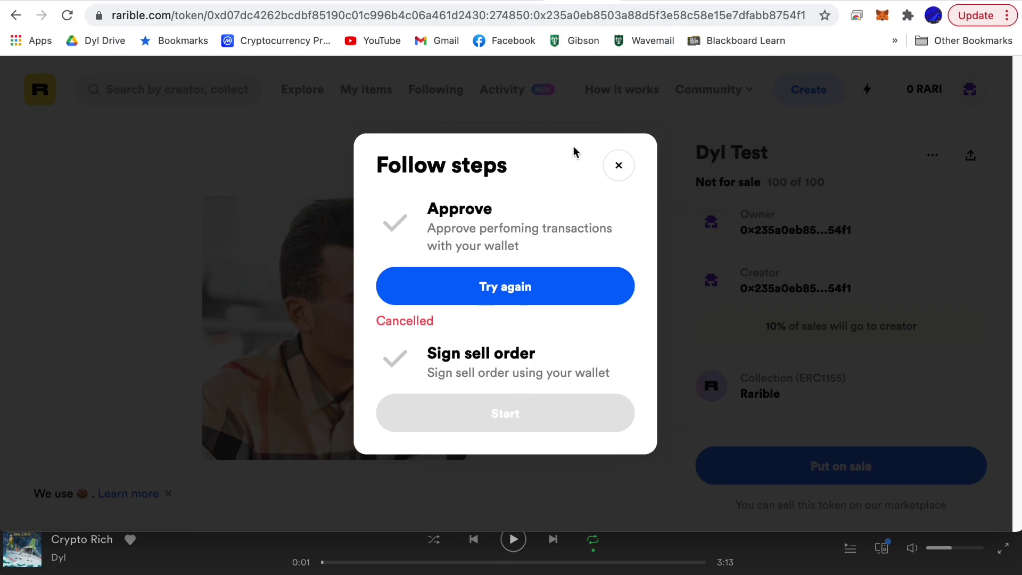
pyautogui.click(620, 163)
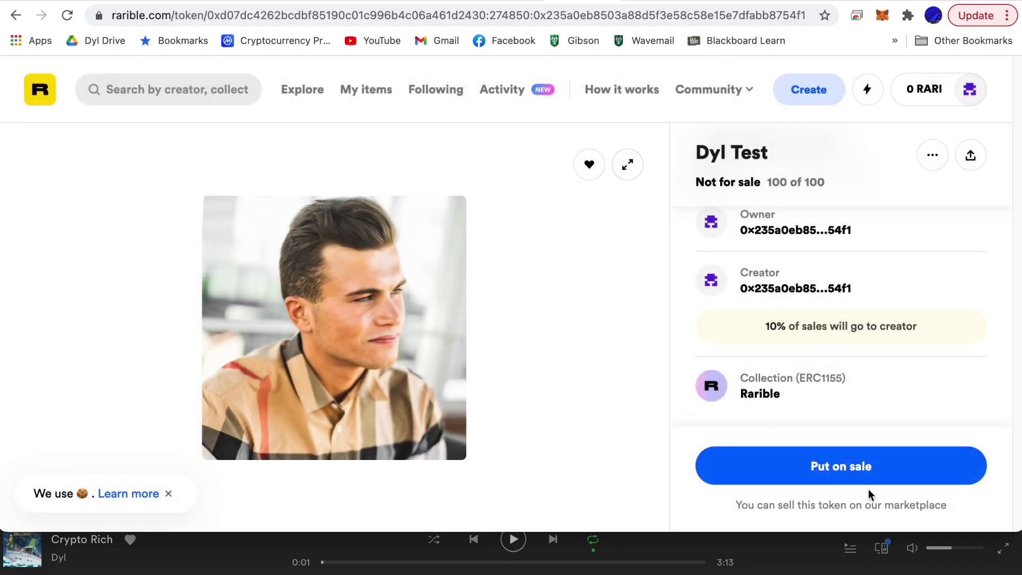
# Put Dyl Test on instant sale at 0.2 ETH per copy for 10 copies and continue to approval.
pyautogui.click(859, 482)
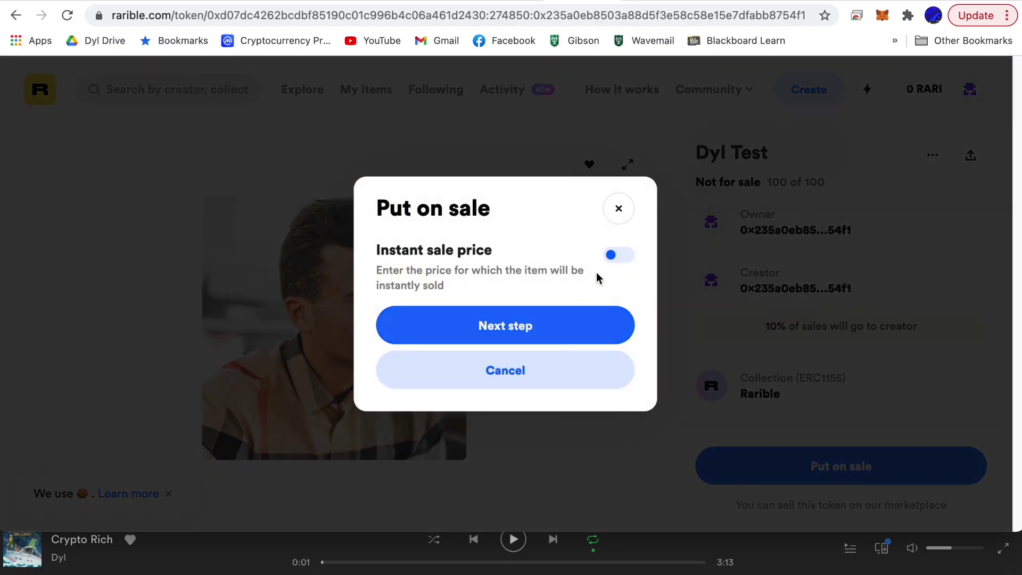
pyautogui.click(618, 255)
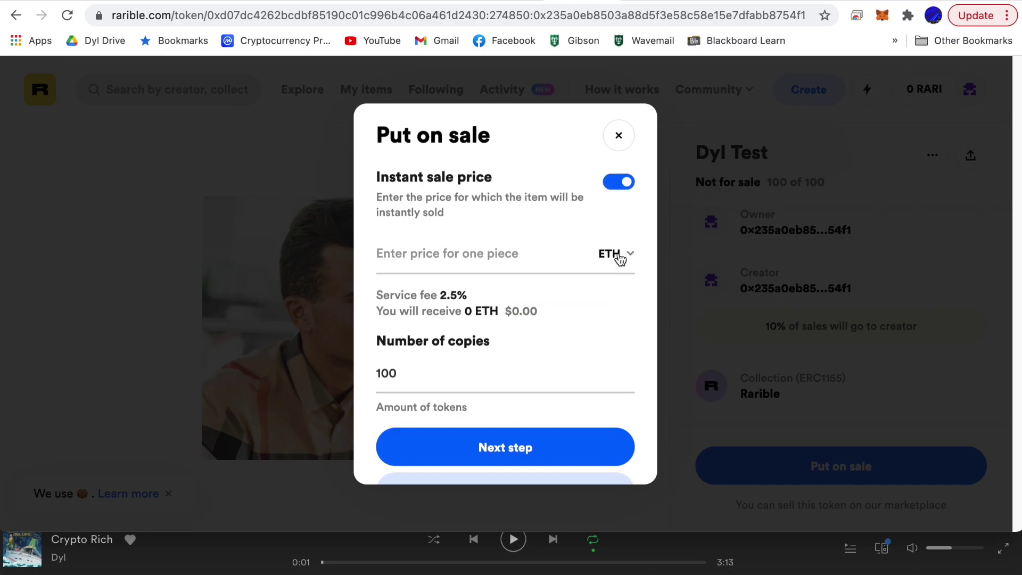
pyautogui.click(510, 254)
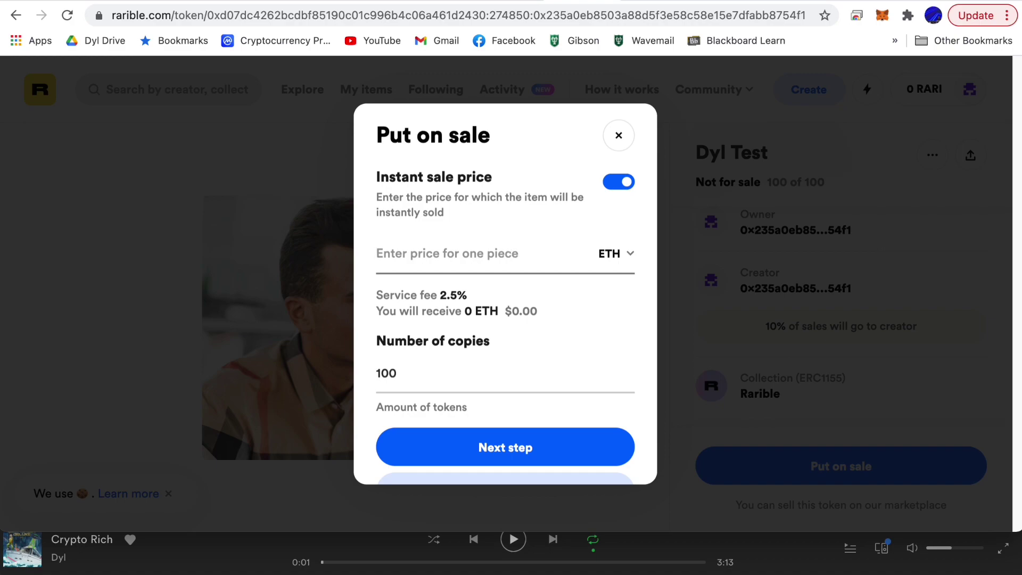
pyautogui.write('0.2')
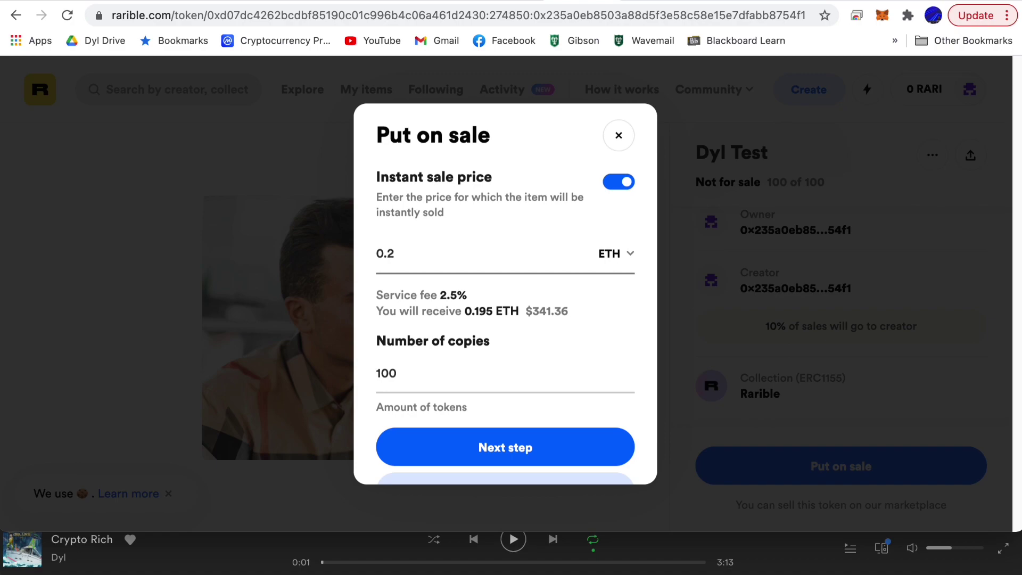
pyautogui.moveTo(453, 373); pyautogui.dragTo(319, 388)
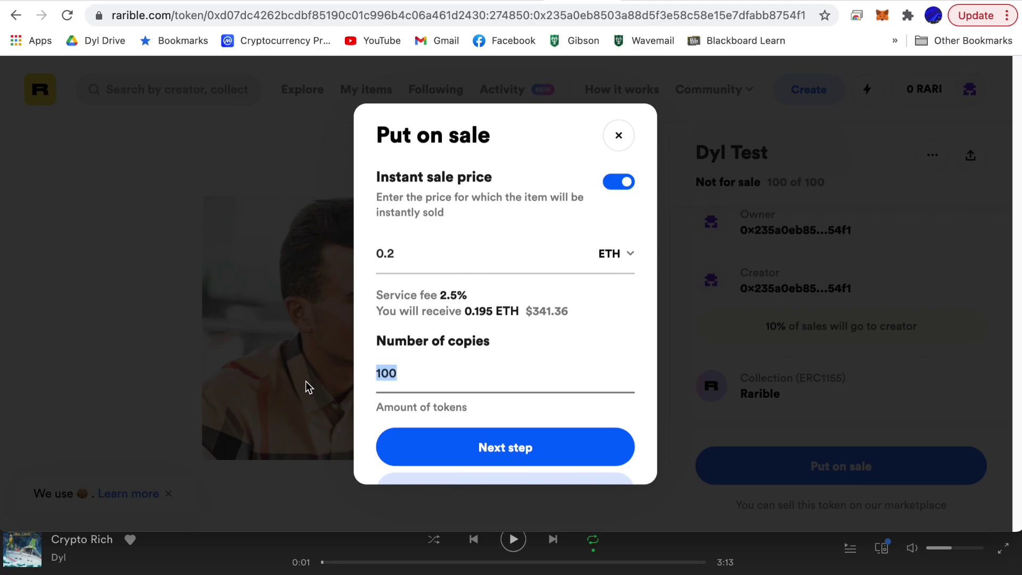
pyautogui.write('10')
pyautogui.click(550, 453)
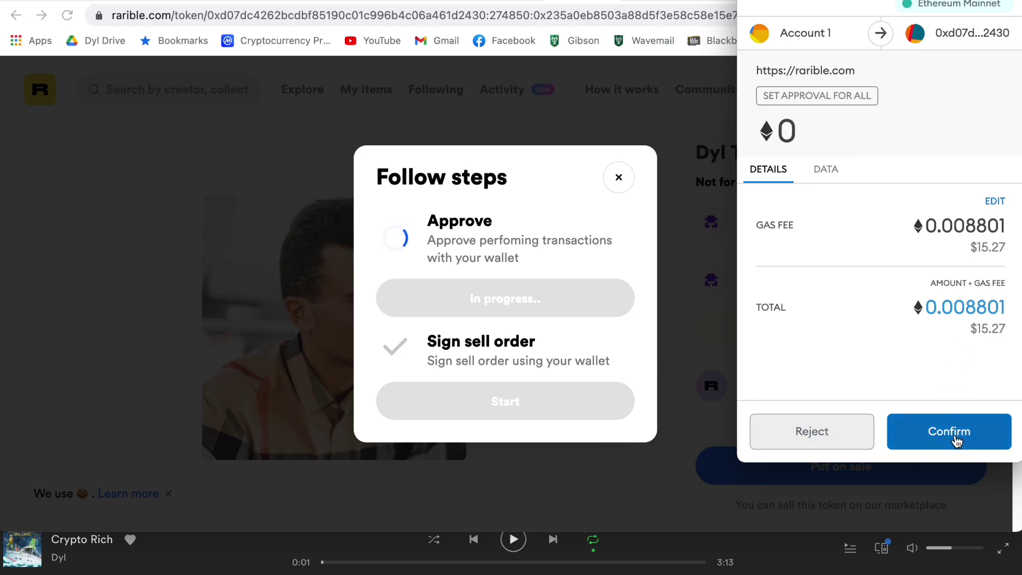
# Confirm the MetaMask approval and sign the Dyl Test sell order.
pyautogui.click(956, 437)
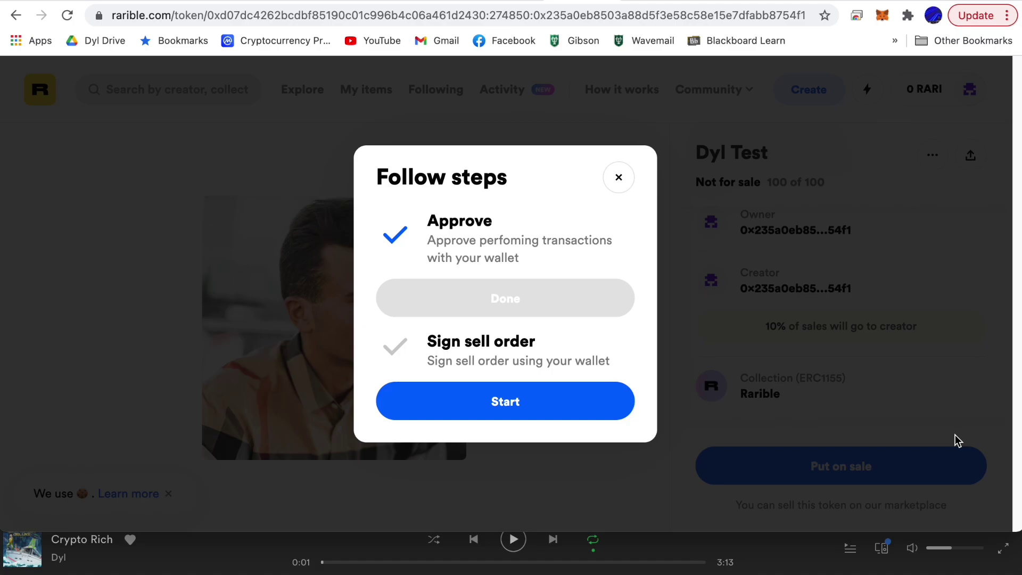
pyautogui.click(547, 411)
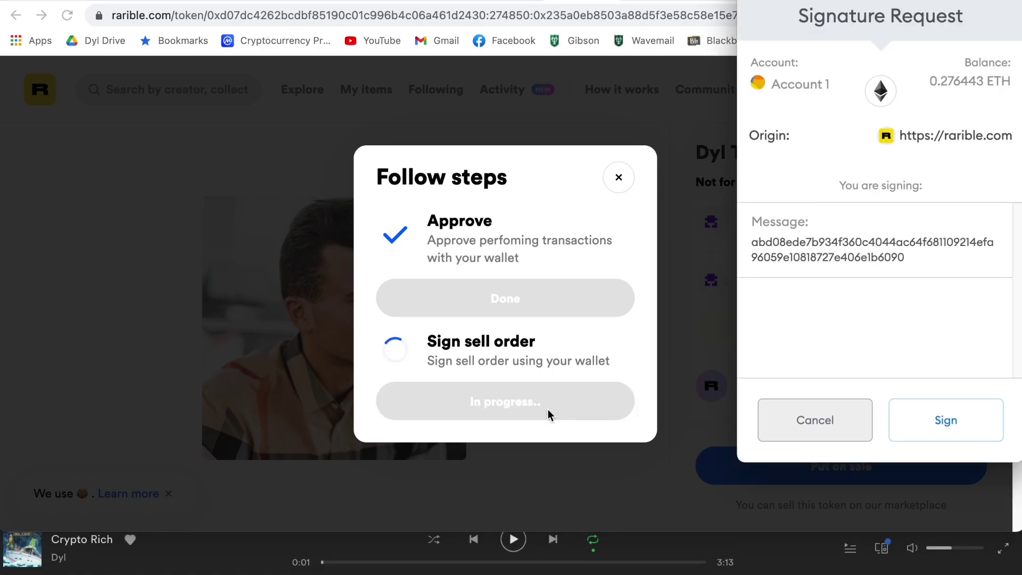
pyautogui.click(944, 428)
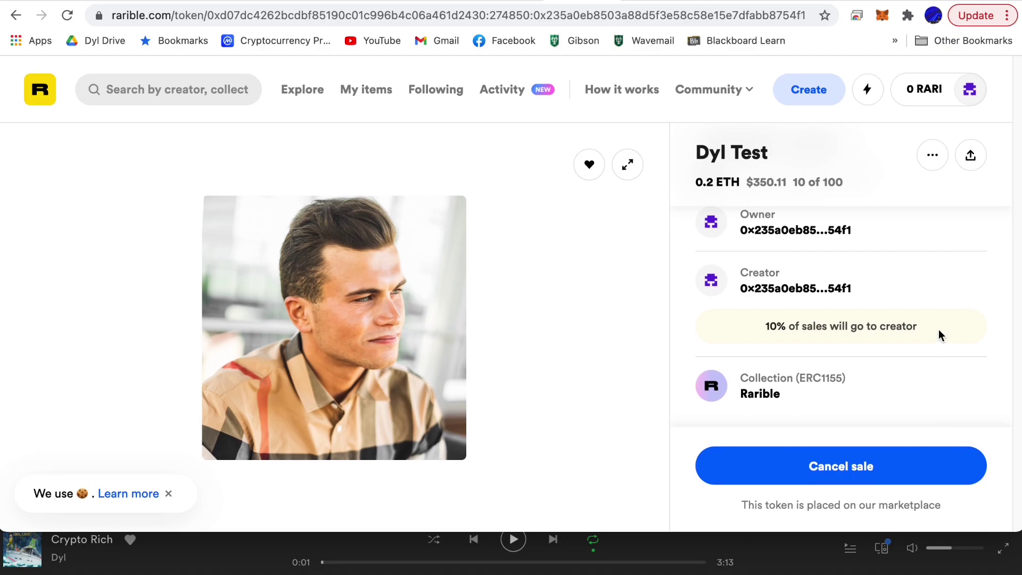
# Scroll up and down through the Dyl Test token info panel to review the listing.
pyautogui.scroll(3, 938, 329)
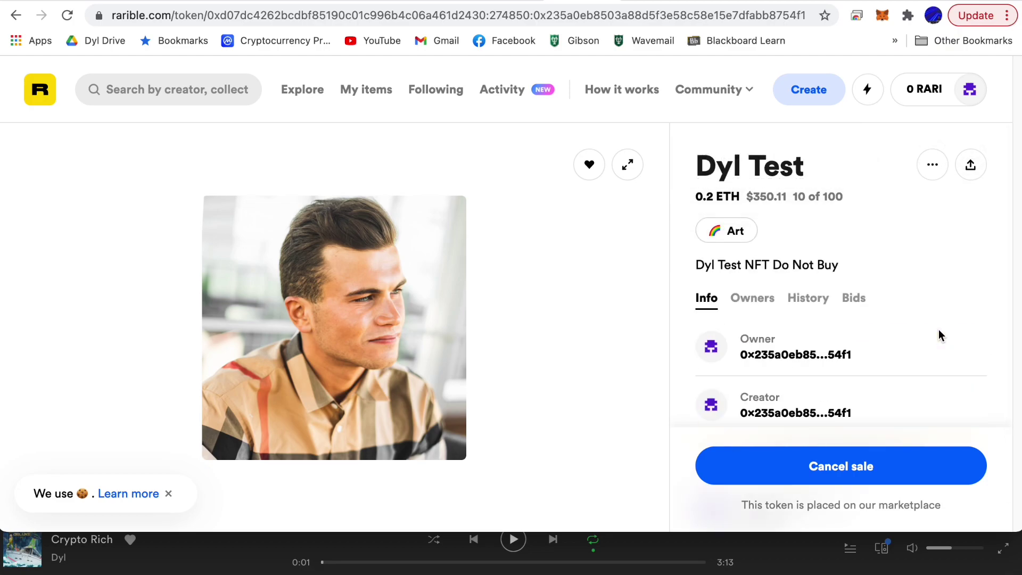
pyautogui.scroll(-3, 938, 334)
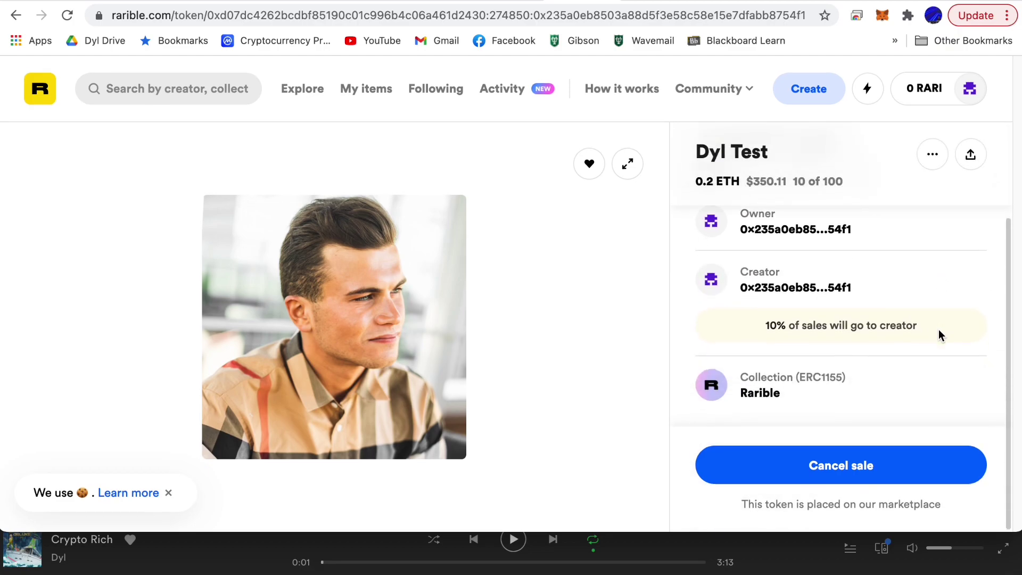
pyautogui.scroll(3, 938, 329)
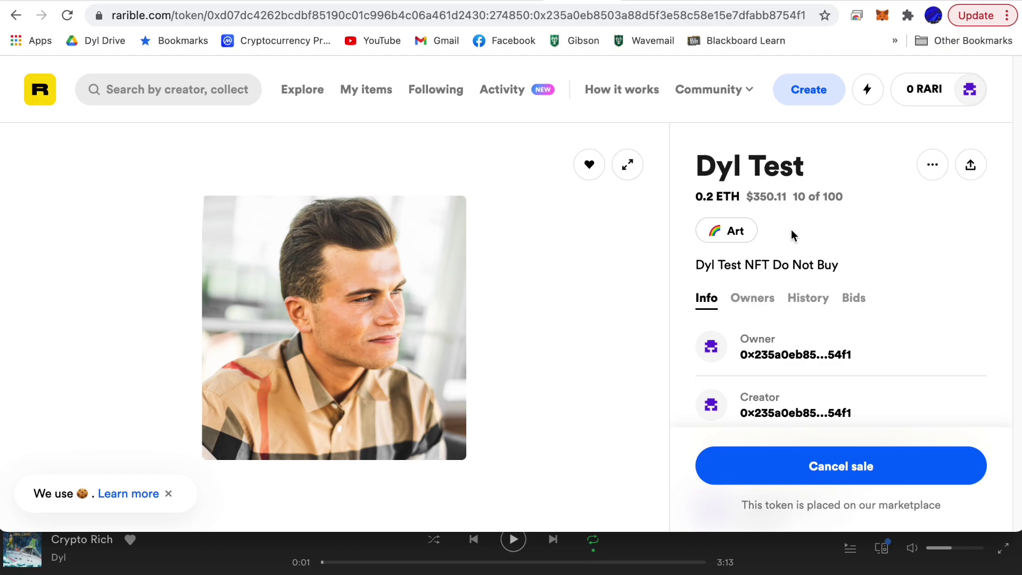
pyautogui.scroll(-3, 791, 228)
pyautogui.scroll(3, 782, 313)
# Check the notifications, then open the Dyl Test token page from My items.
pyautogui.click(875, 94)
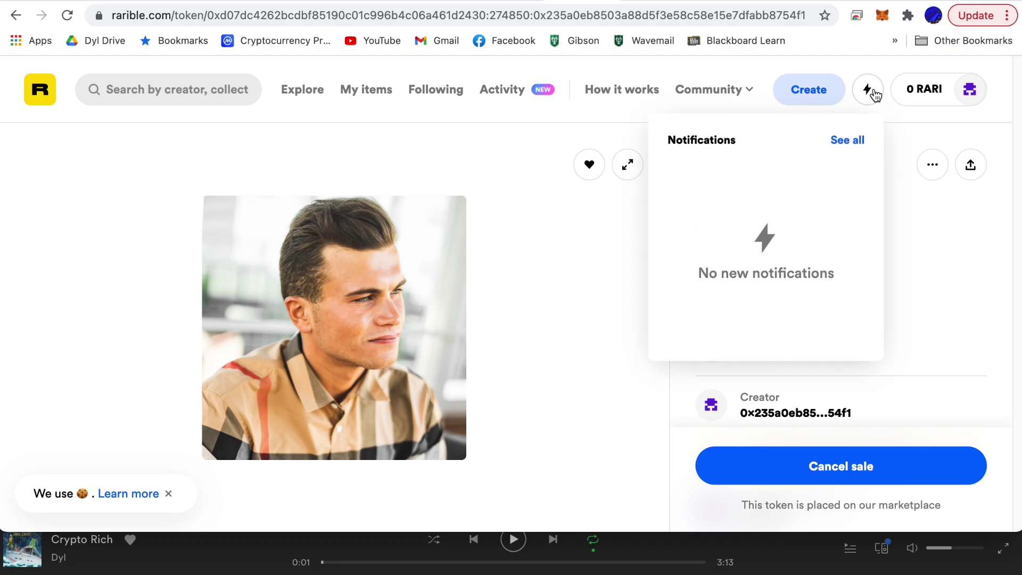
pyautogui.click(906, 206)
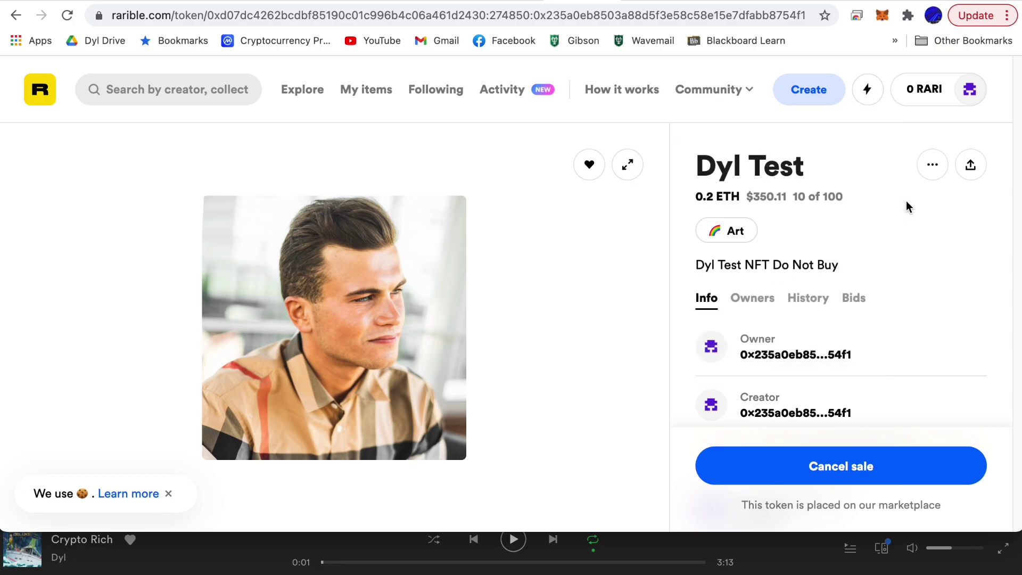
pyautogui.click(362, 91)
pyautogui.scroll(-7, 366, 243)
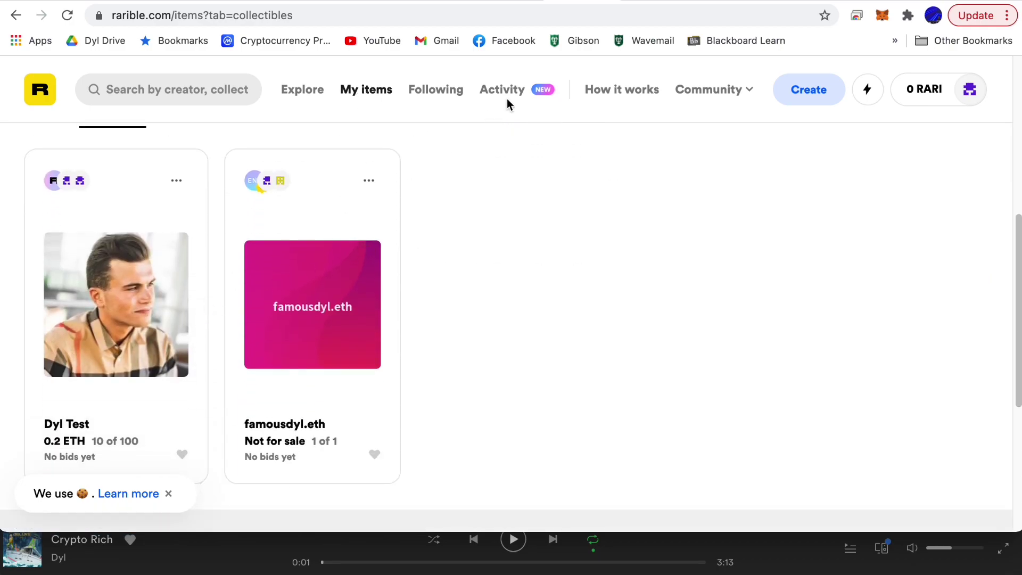
pyautogui.scroll(1, 251, 237)
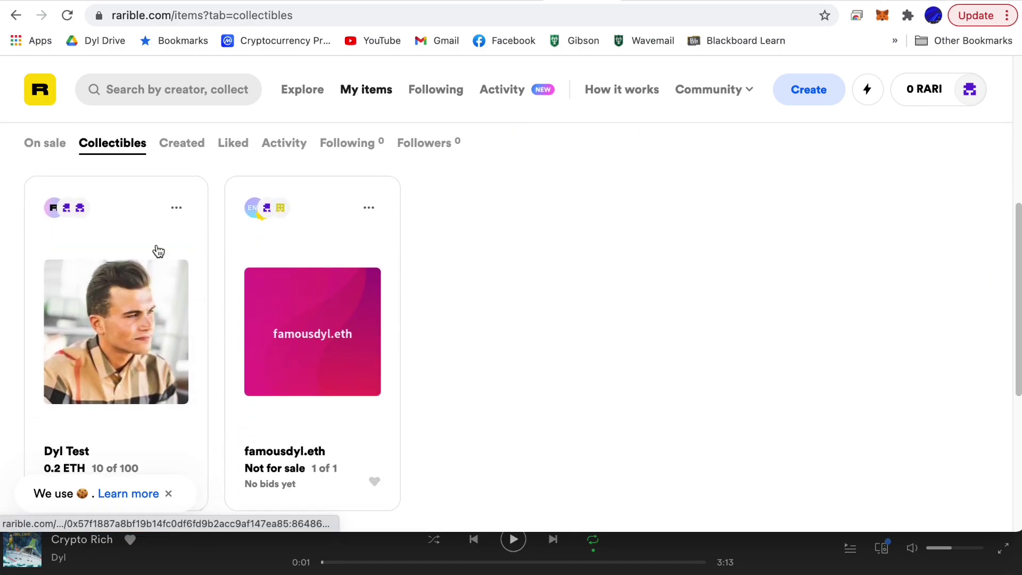
pyautogui.scroll(-2, 115, 338)
pyautogui.click(115, 295)
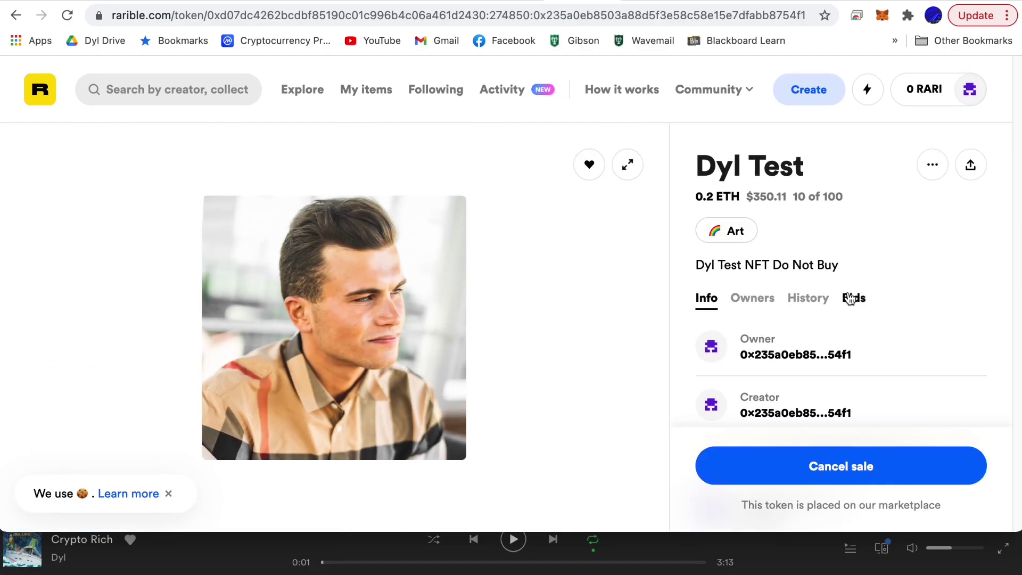
# Review Dyl Test's details and its Owners, History and Bids tabs, then return to Info.
pyautogui.scroll(-3, 850, 299)
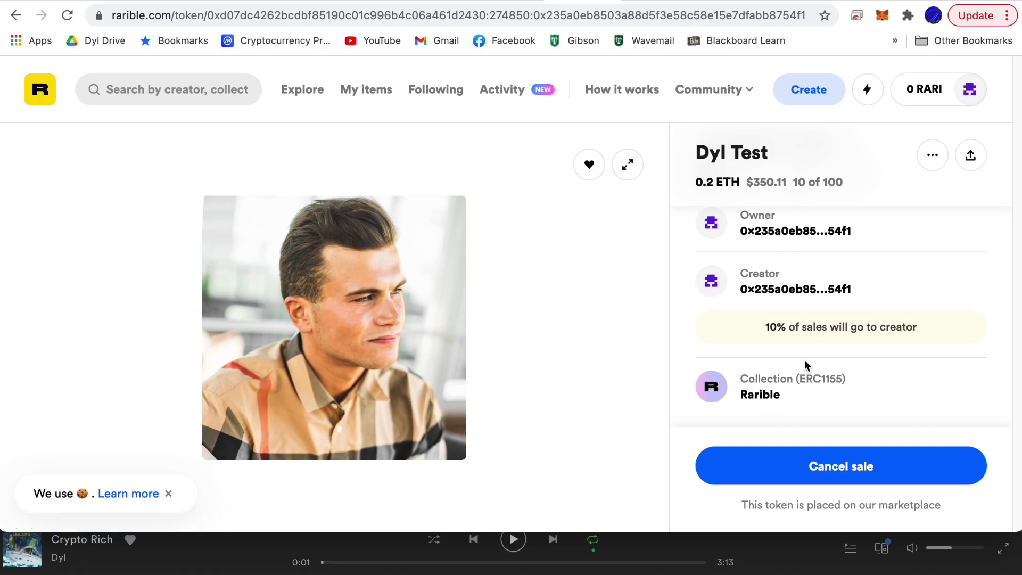
pyautogui.tripleClick(787, 396)
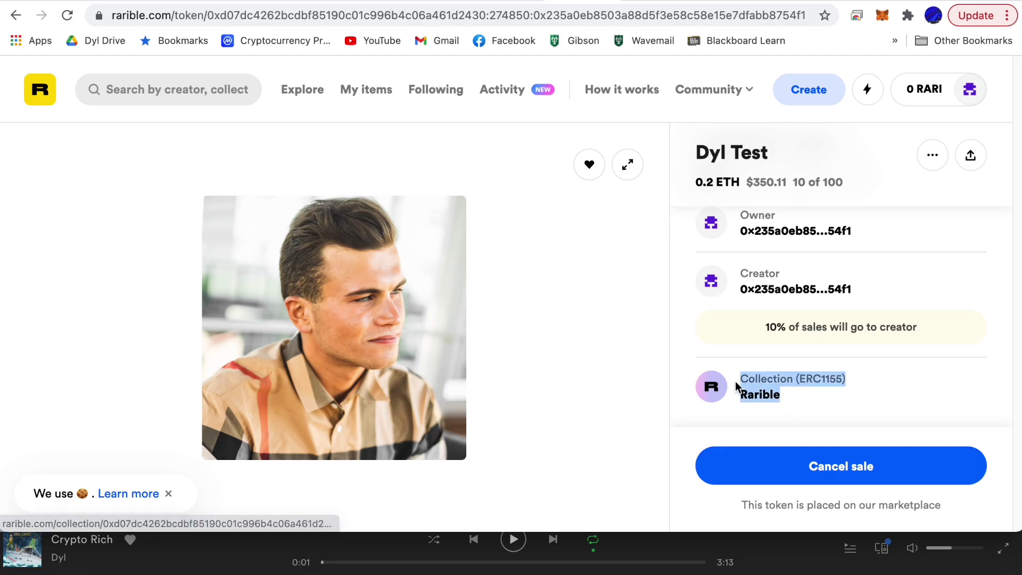
pyautogui.click(835, 399)
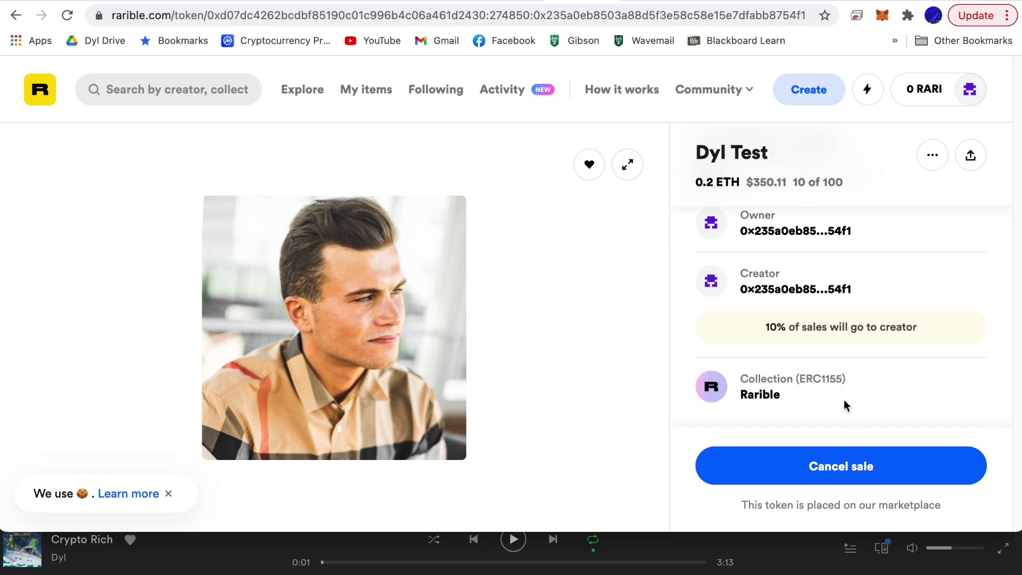
pyautogui.scroll(3, 844, 406)
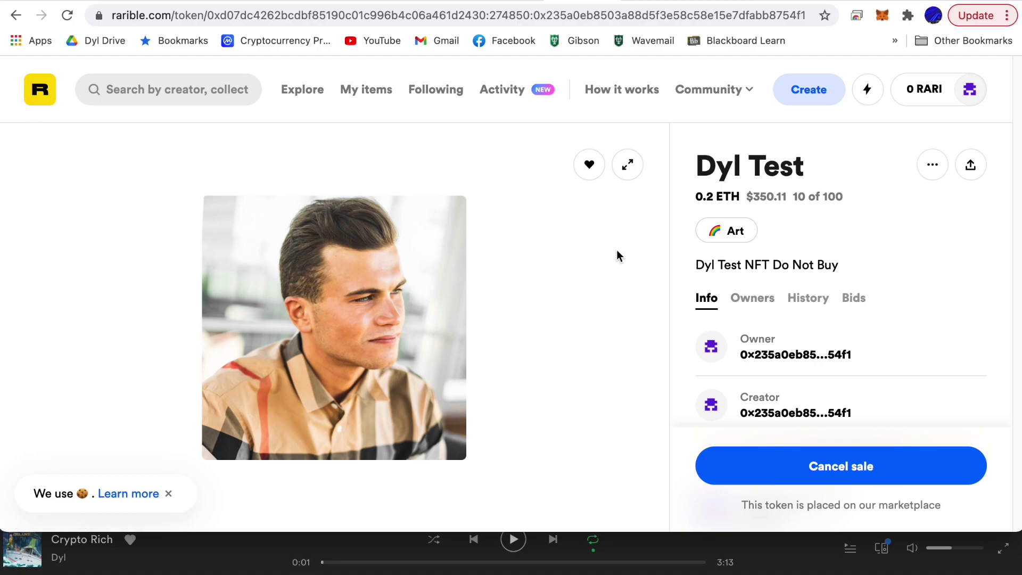
pyautogui.click(753, 299)
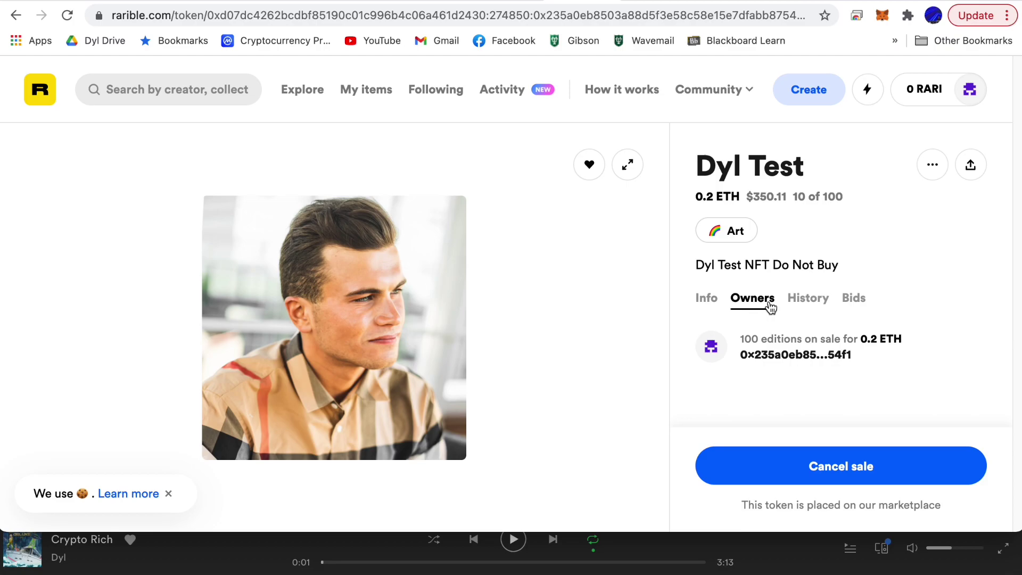
pyautogui.click(830, 302)
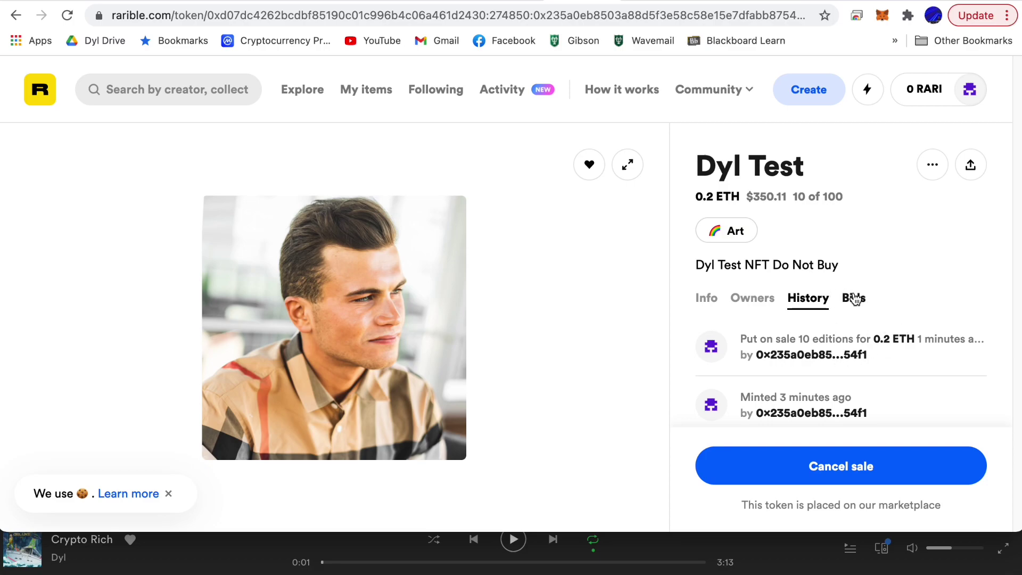
pyautogui.click(854, 299)
pyautogui.click(708, 304)
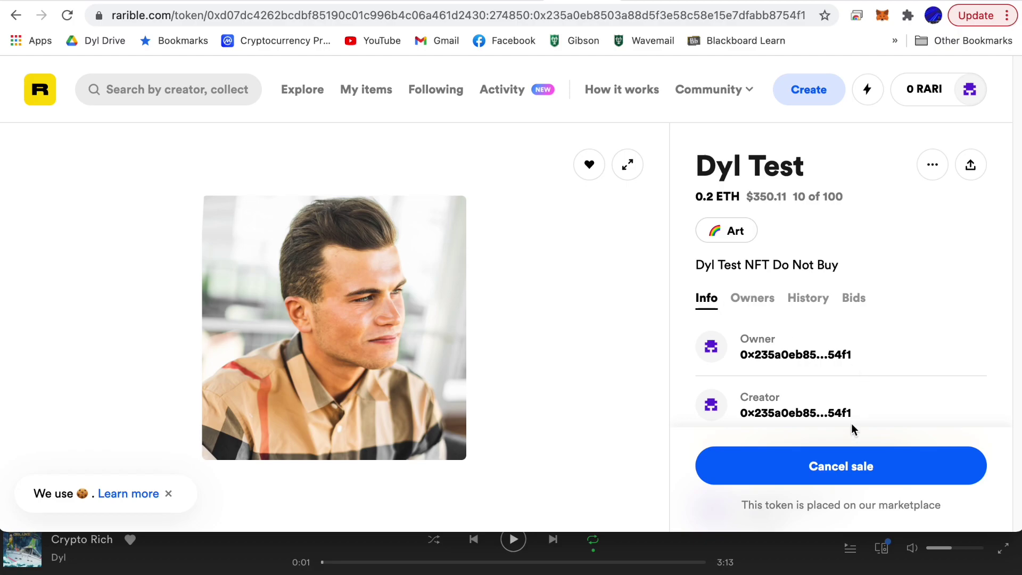
# Choose Remove from sale for Dyl Test and open MetaMask's advanced gas settings.
pyautogui.click(839, 472)
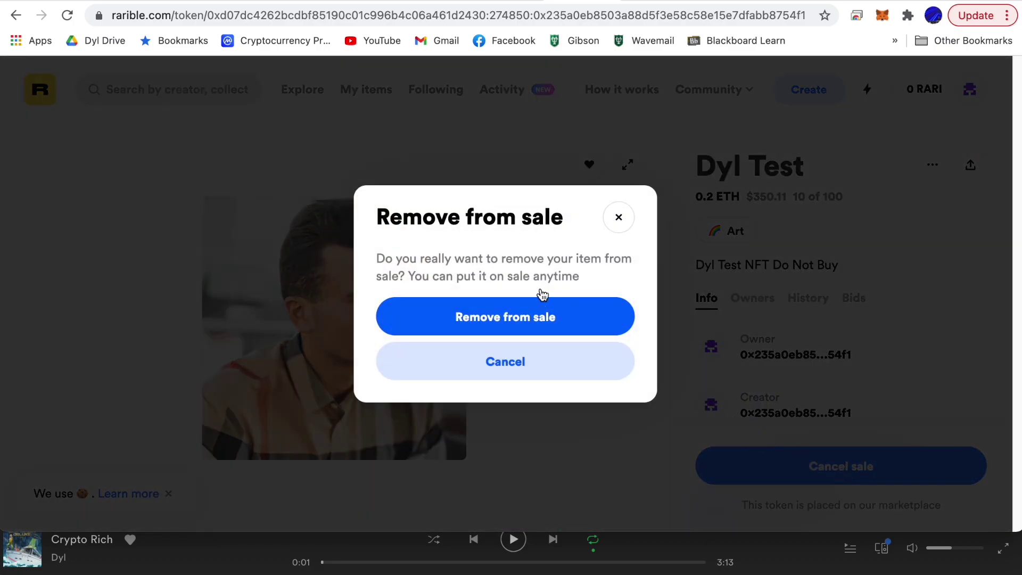
pyautogui.click(505, 314)
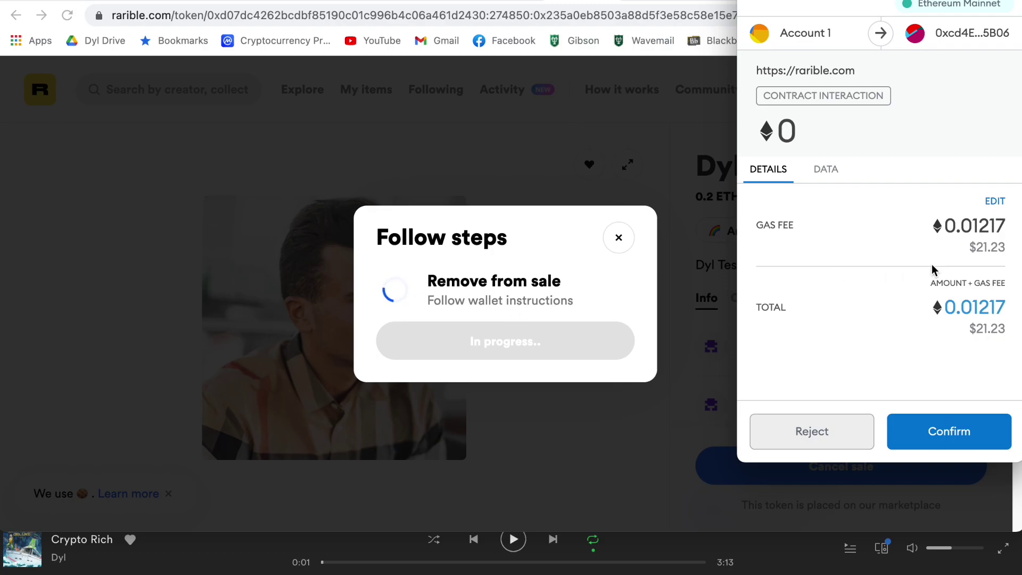
pyautogui.click(991, 206)
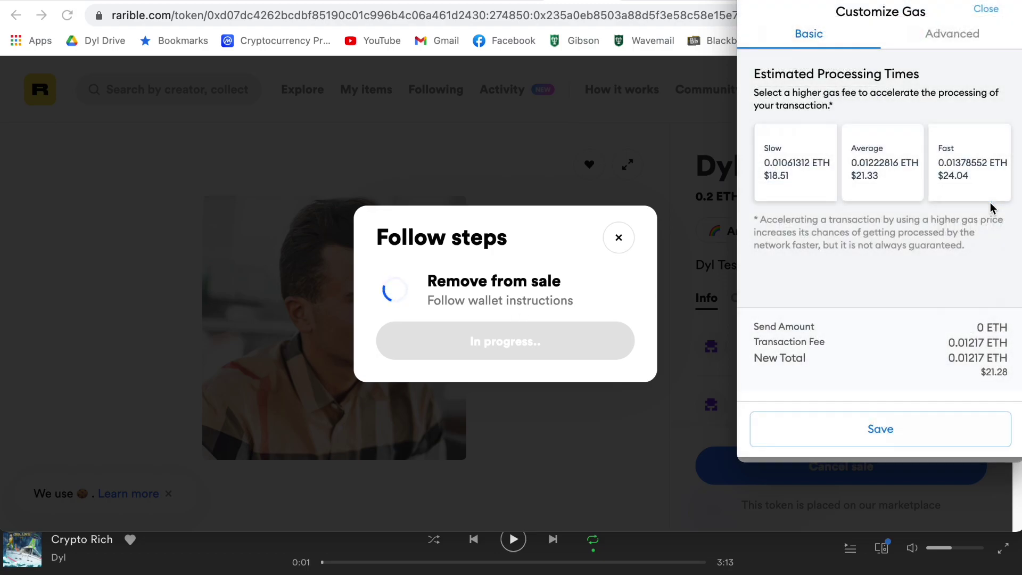
pyautogui.click(968, 42)
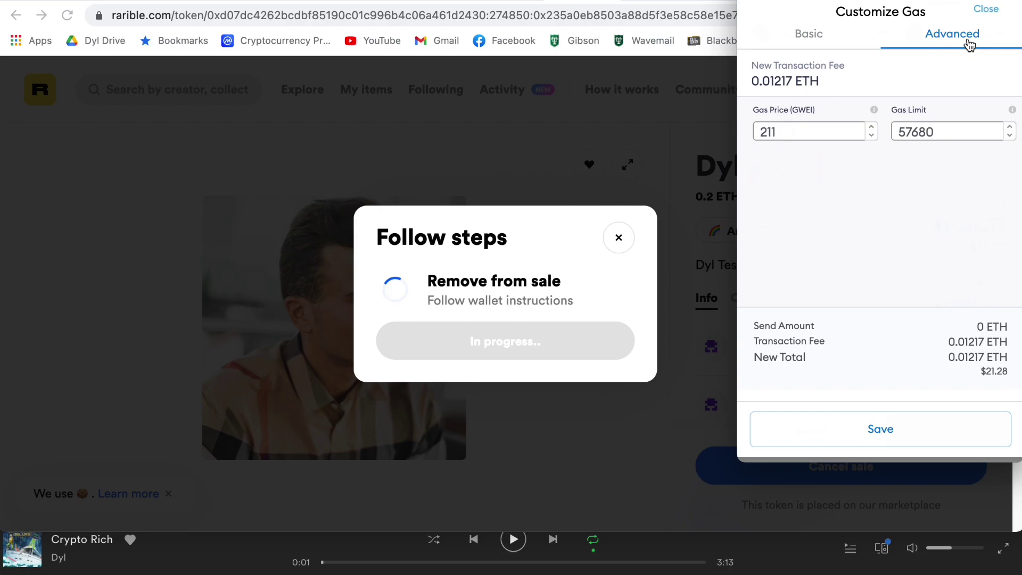
# Lower the gas price from 211 to 150 gwei, save, and confirm the removal transaction.
pyautogui.doubleClick(802, 134)
pyautogui.write('150')
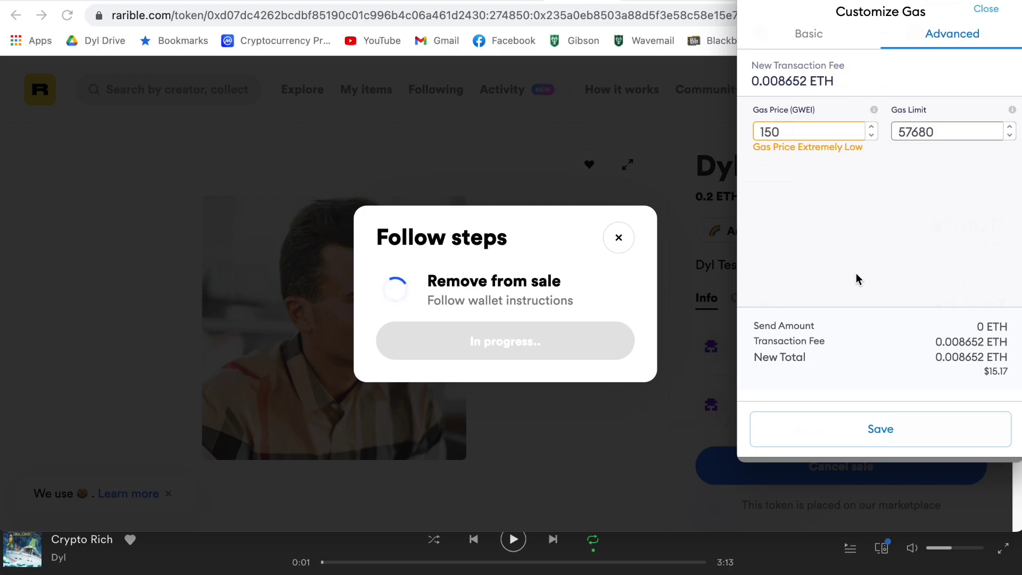
pyautogui.press('BackSpace')
pyautogui.press('BackSpace')
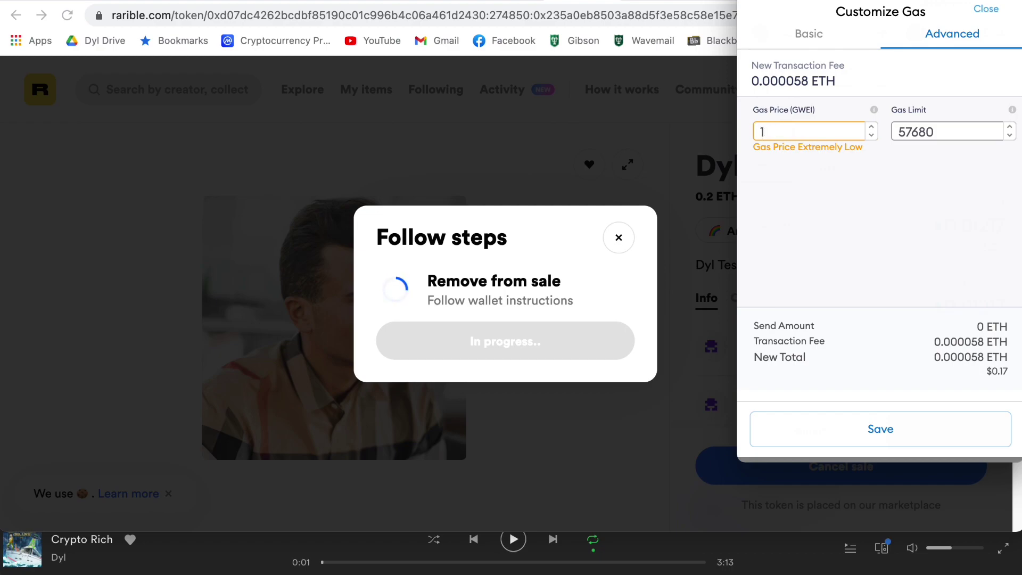
pyautogui.write('50')
pyautogui.press('BackSpace')
pyautogui.press('BackSpace')
pyautogui.press('BackSpace')
pyautogui.write('3')
pyautogui.press('BackSpace')
pyautogui.write('130')
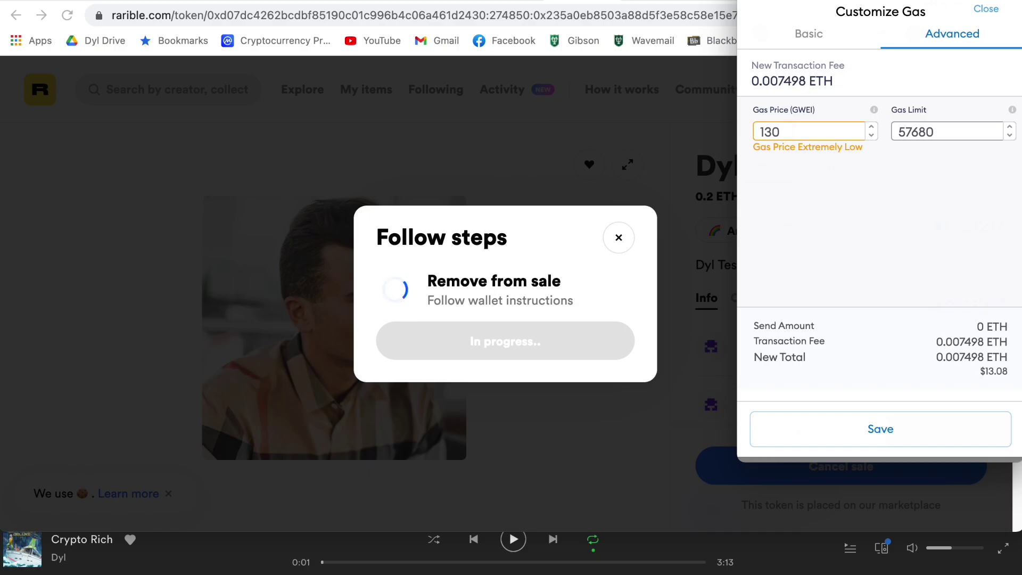
pyautogui.press('BackSpace')
pyautogui.press('BackSpace')
pyautogui.write('50')
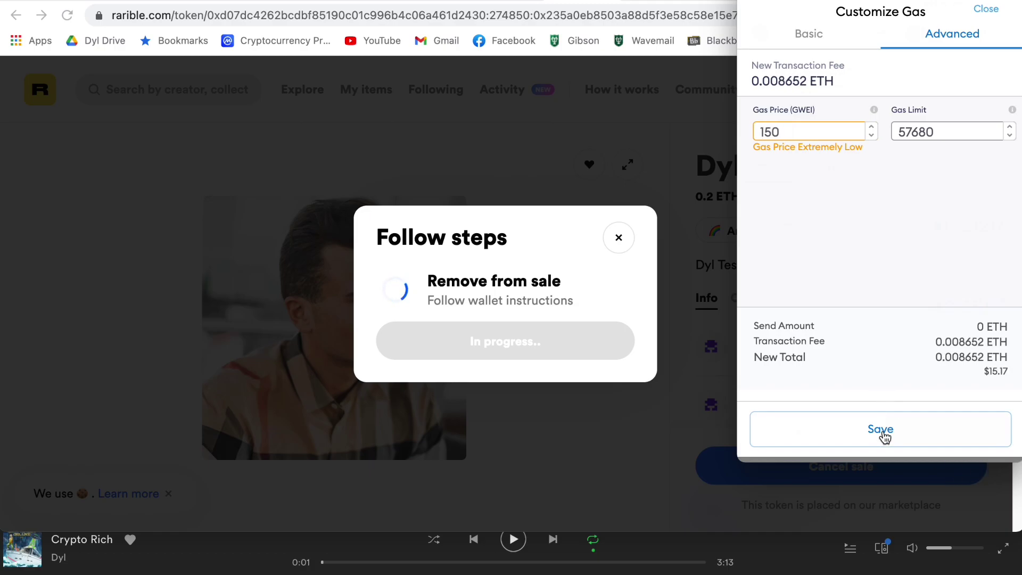
pyautogui.click(883, 434)
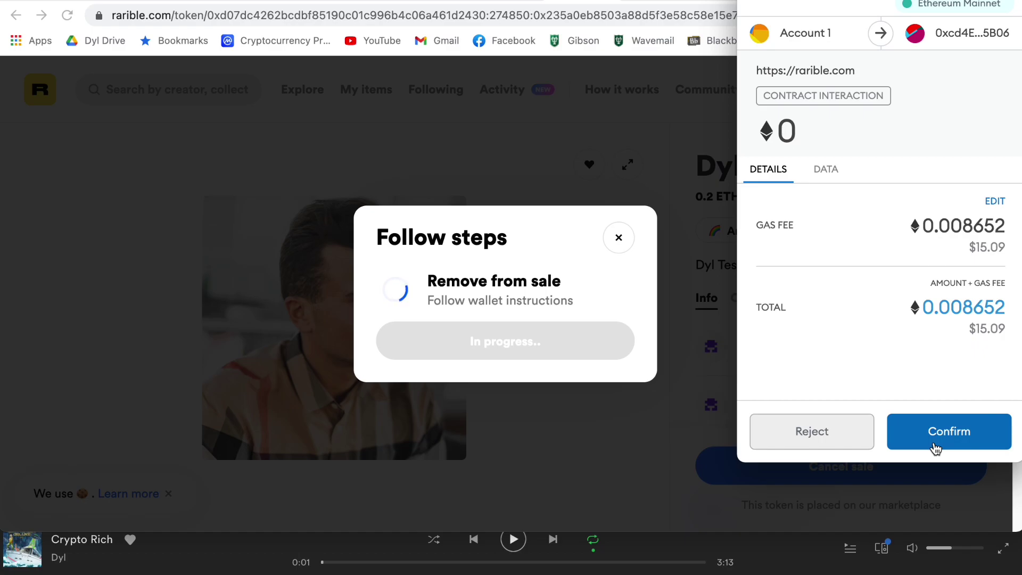
pyautogui.click(935, 446)
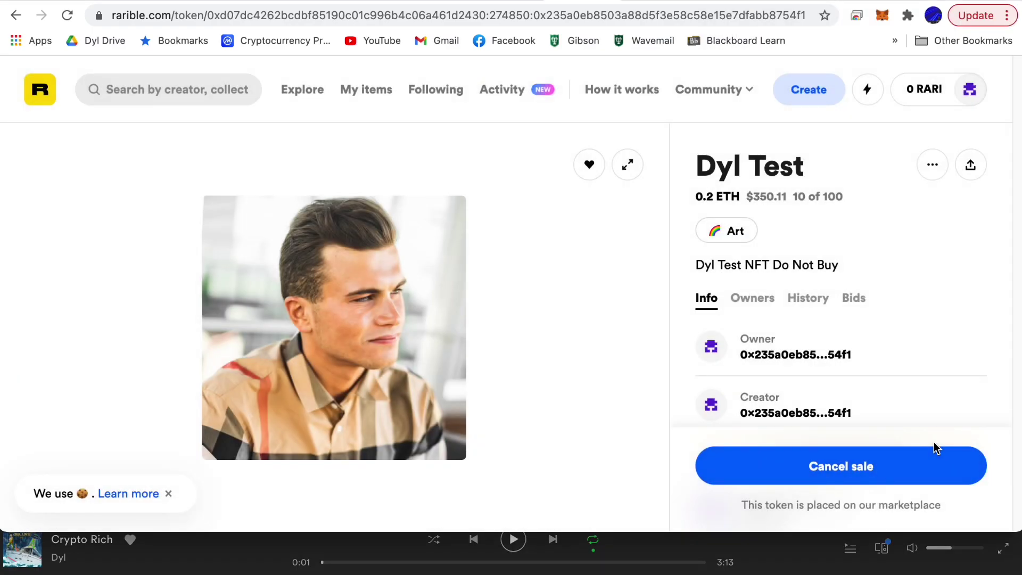
# Open My items and scroll down to the Dyl Test collectible card marked Cancelling.
pyautogui.scroll(-2, 896, 333)
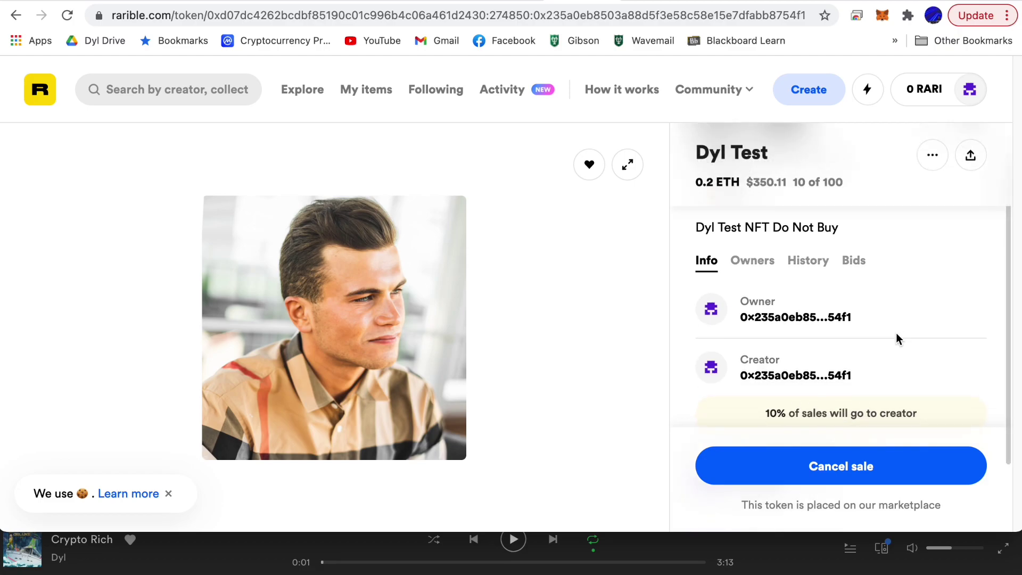
pyautogui.scroll(2, 895, 333)
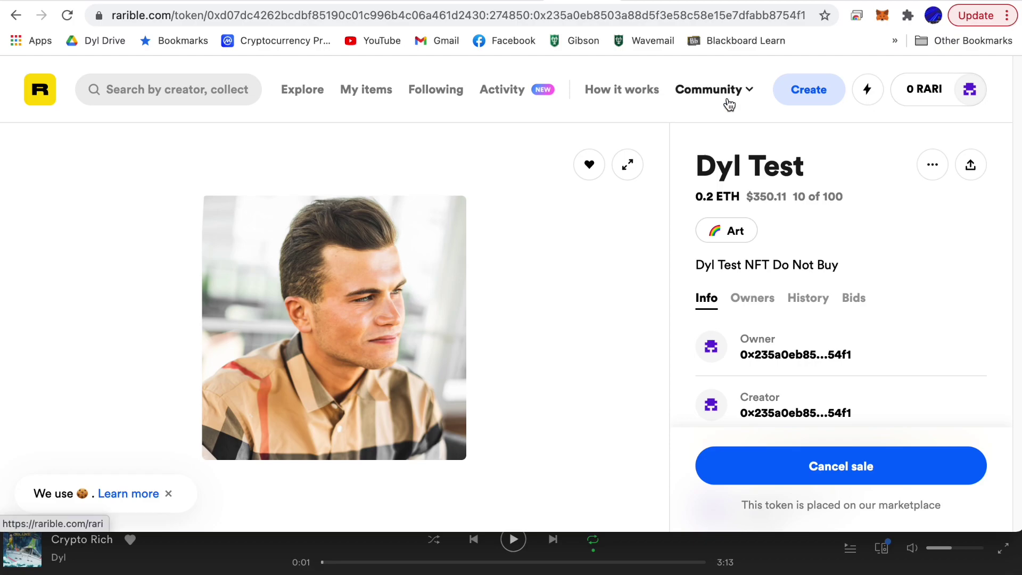
pyautogui.click(345, 94)
pyautogui.scroll(-5, 386, 199)
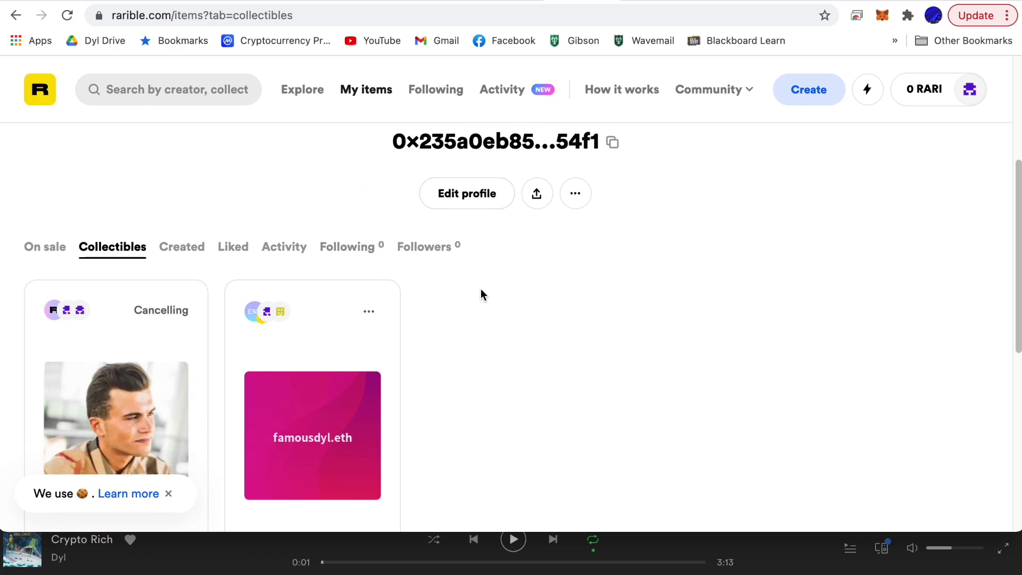
pyautogui.scroll(-2, 476, 385)
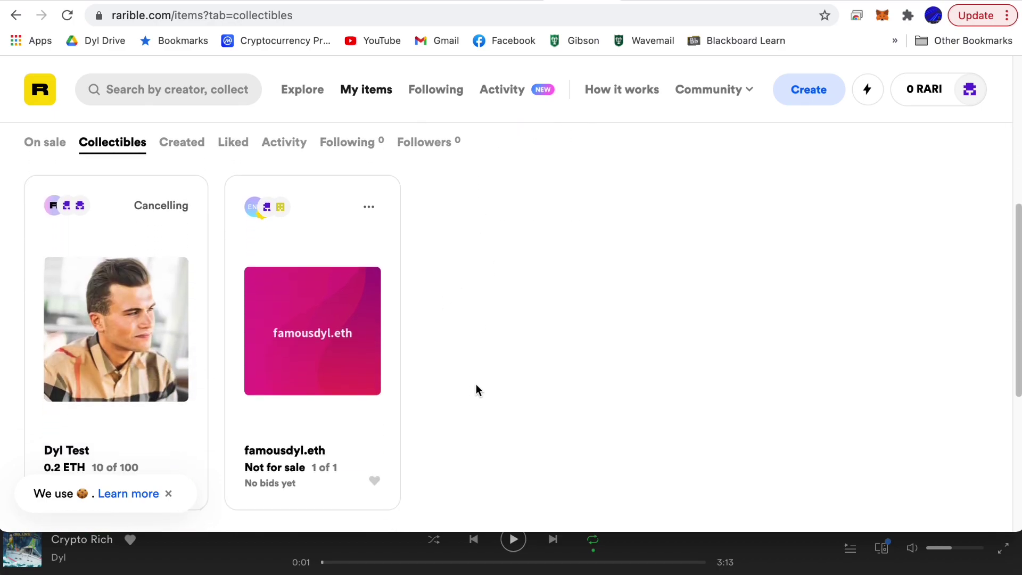
pyautogui.scroll(-1, 476, 385)
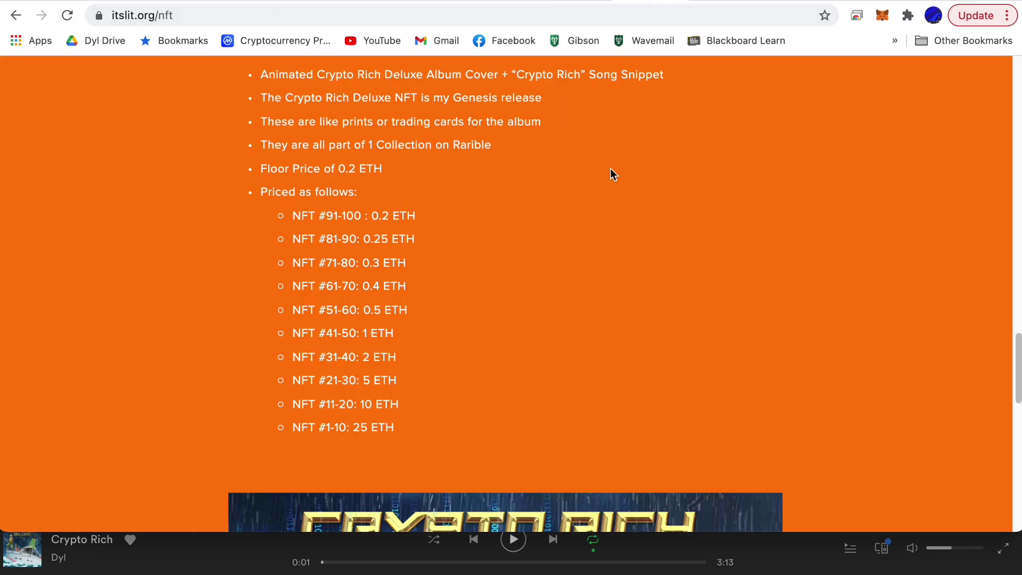
# Glance over the itslit.org NFT pricing page, then return to the Rarible tab.
pyautogui.scroll(-8, 598, 264)
pyautogui.scroll(1, 600, 271)
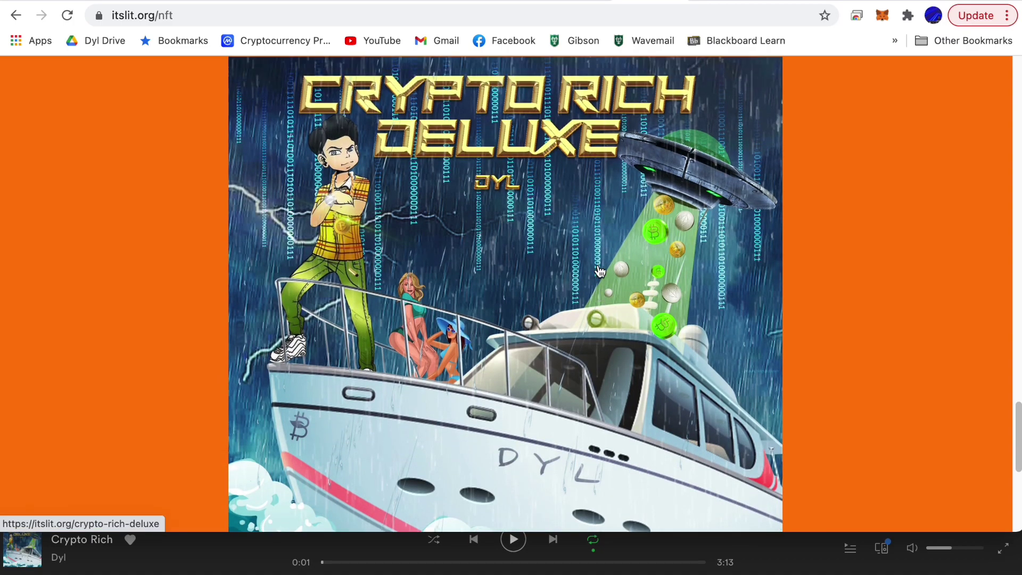
pyautogui.click(578, 2)
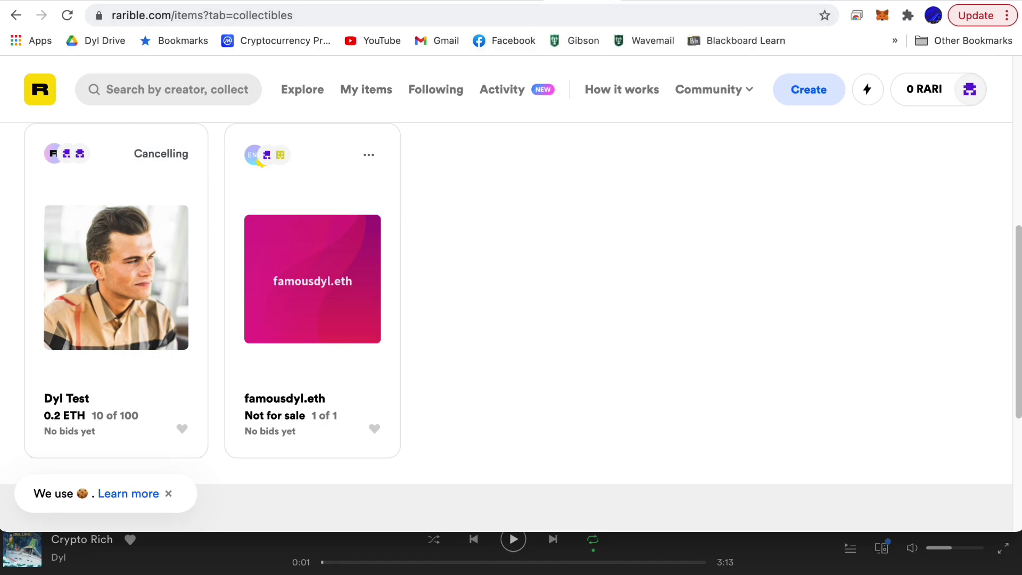
# Load nfts.tips in place of the itslit.org page.
pyautogui.click(636, 2)
pyautogui.click(576, 18)
pyautogui.write('ns')
pyautogui.press('BackSpace')
pyautogui.write('f')
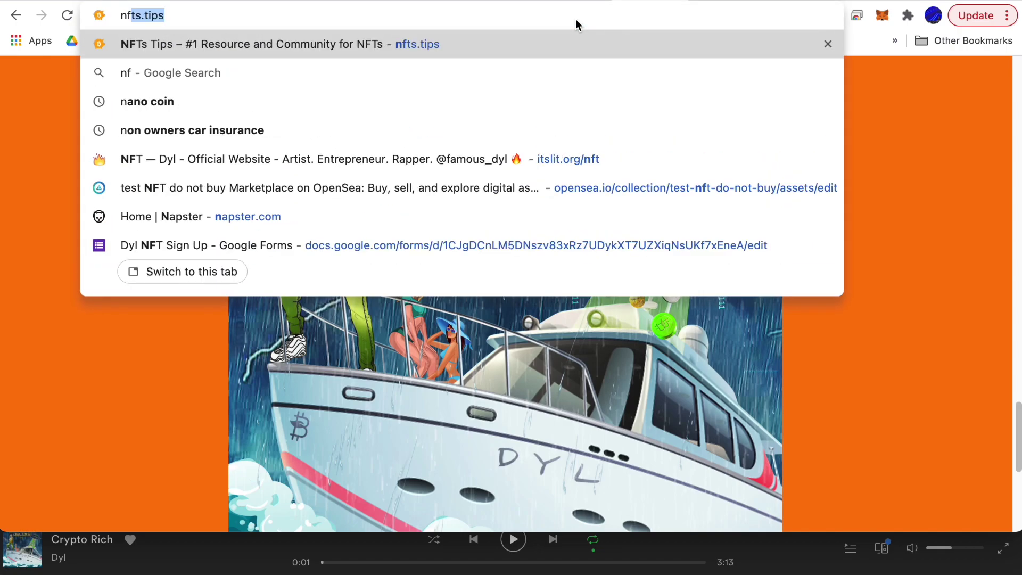
pyautogui.press('Return')
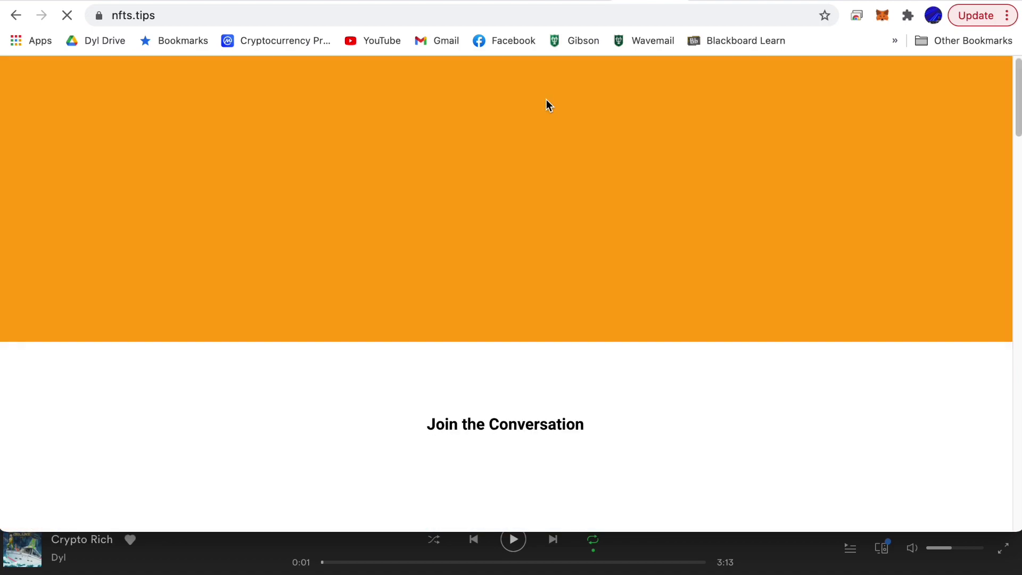
# Scroll through the nfts.tips home page and back up toward the top.
pyautogui.scroll(-2, 589, 202)
pyautogui.scroll(2, 589, 203)
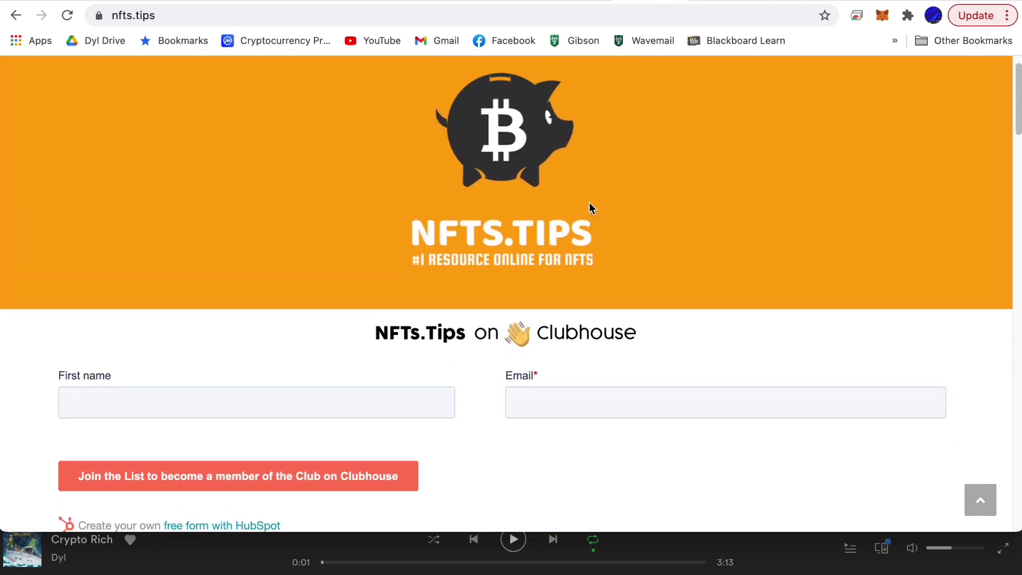
pyautogui.scroll(-6, 589, 203)
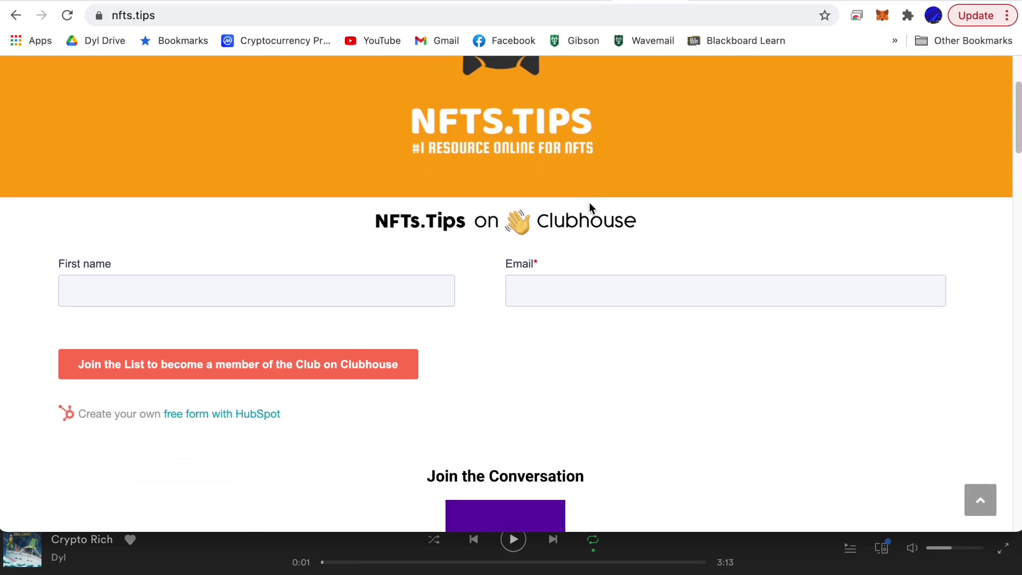
pyautogui.scroll(-11, 589, 203)
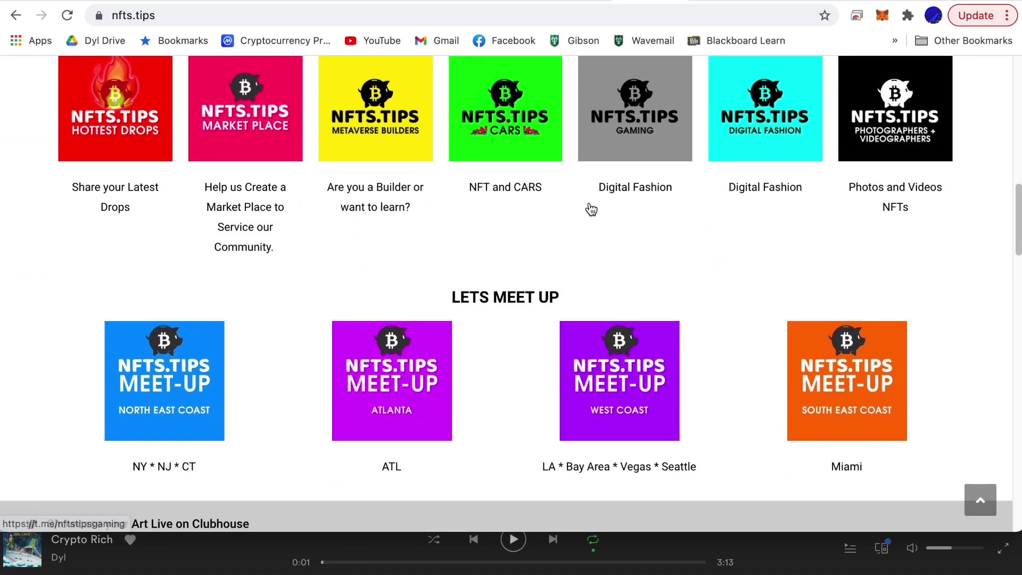
pyautogui.scroll(-10, 589, 202)
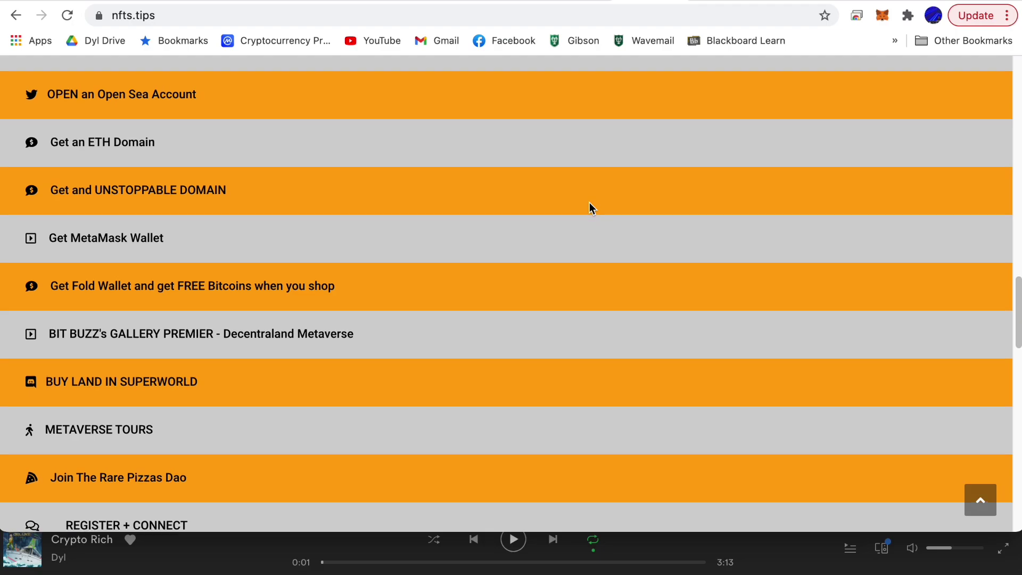
pyautogui.scroll(20, 589, 202)
pyautogui.scroll(5, 589, 205)
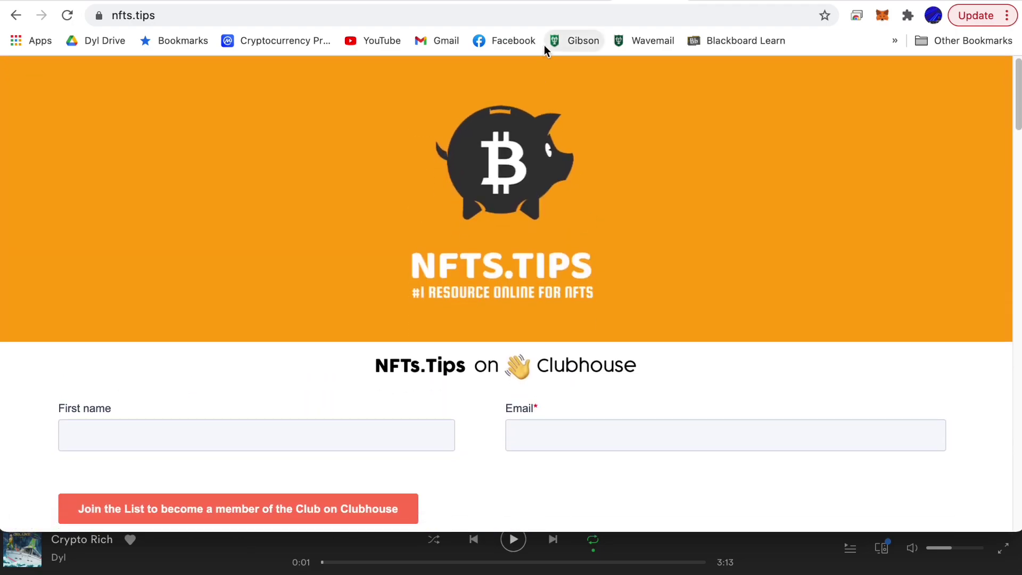